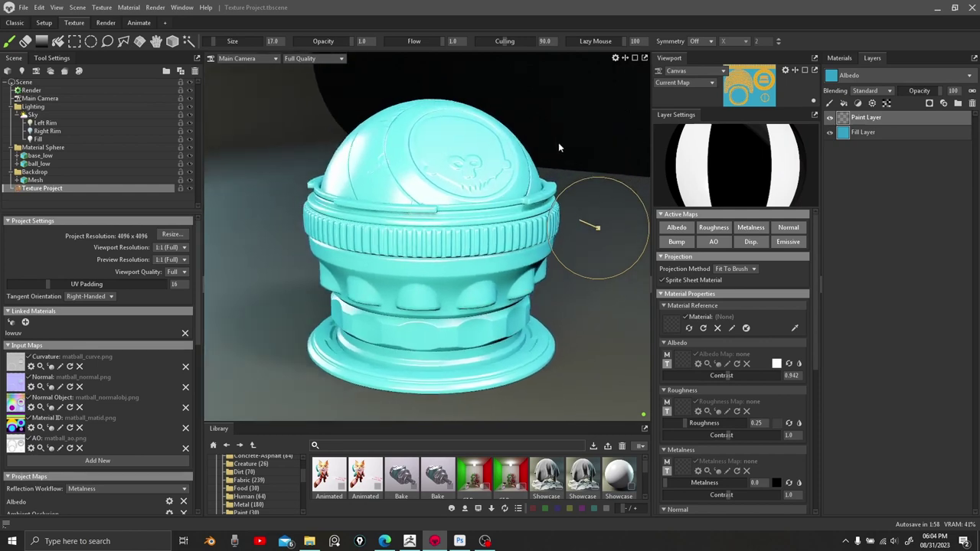
# Paint double-stitch rows along the seam beside the skull emblem and in a large looping curve on the dome.
pyautogui.scroll(3, 496, 157)
pyautogui.keyDown('alt'); pyautogui.moveTo(496, 158); pyautogui.dragTo(518, 206); pyautogui.keyUp('alt')
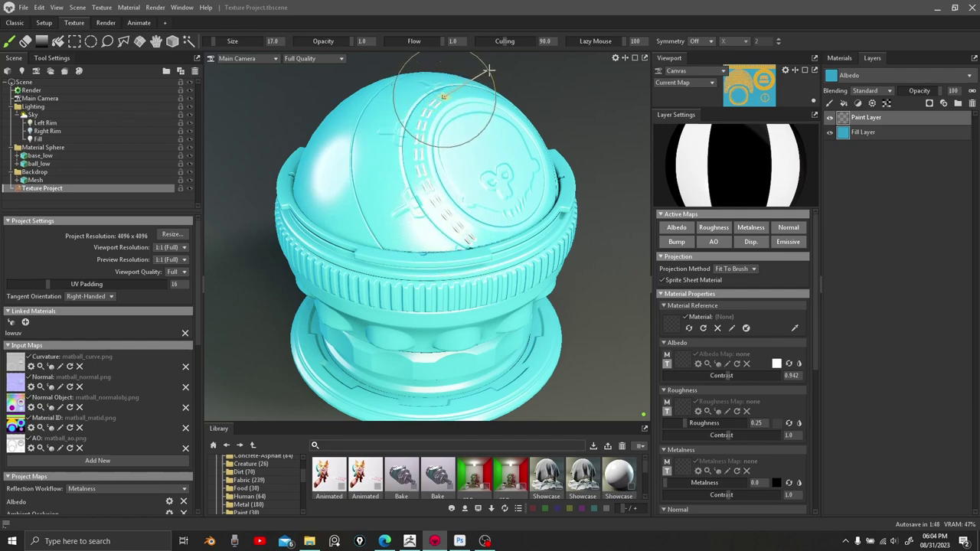
pyautogui.keyDown('alt'); pyautogui.moveTo(568, 215); pyautogui.dragTo(530, 212); pyautogui.keyUp('alt')
pyautogui.scroll(3, 517, 237)
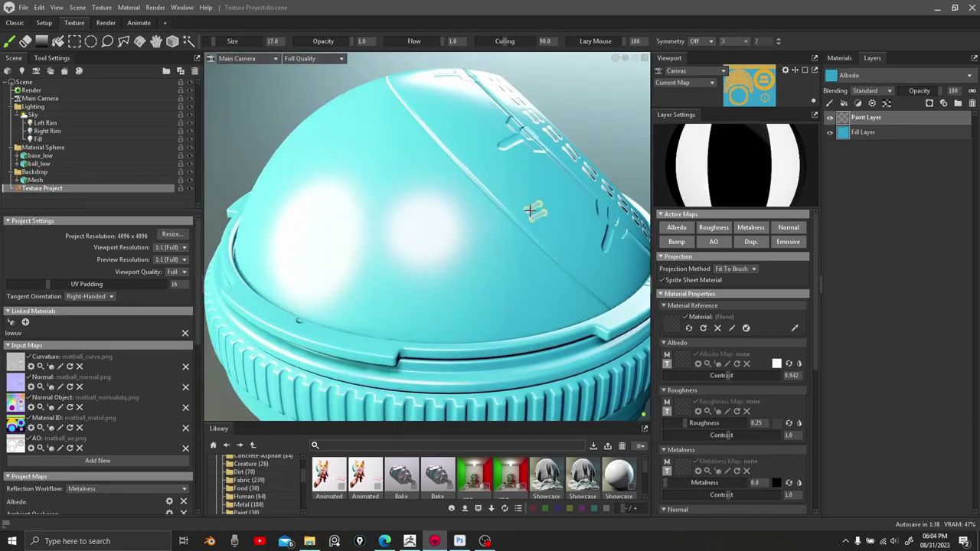
pyautogui.moveTo(553, 248)
pyautogui.keyDown('alt'); pyautogui.mouseDown()
pyautogui.moveTo(601, 237)
pyautogui.moveTo(630, 265)
pyautogui.moveTo(446, 284)
pyautogui.moveTo(381, 274)
pyautogui.moveTo(313, 225)
pyautogui.moveTo(308, 148)
pyautogui.moveTo(344, 127)
pyautogui.moveTo(392, 135)
pyautogui.moveTo(446, 217)
pyautogui.moveTo(516, 176)
pyautogui.moveTo(493, 125)
pyautogui.moveTo(439, 96)
pyautogui.moveTo(356, 100)
pyautogui.moveTo(262, 207)
pyautogui.moveTo(326, 279)
pyautogui.mouseUp(); pyautogui.keyUp('alt')
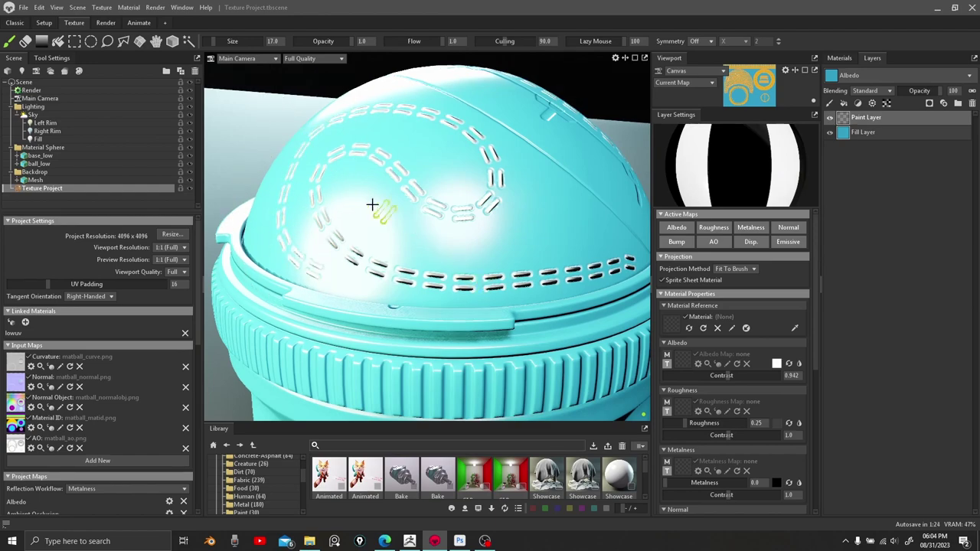
pyautogui.moveTo(372, 204); pyautogui.dragTo(337, 218, button='middle')
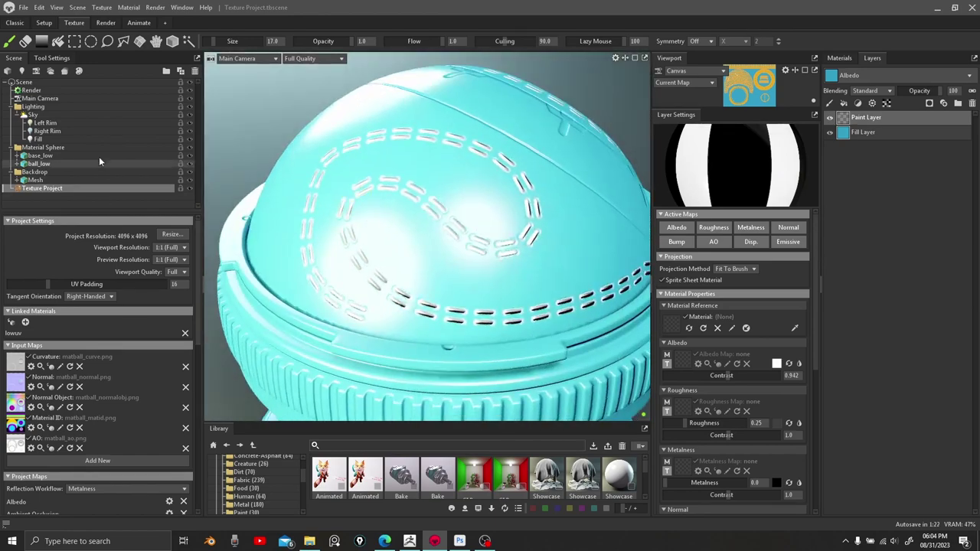
# Load Basic_Stitch_02.psd as the brush texture and as the paint layer's normal, bump and ambient occlusion maps.
pyautogui.click(57, 58)
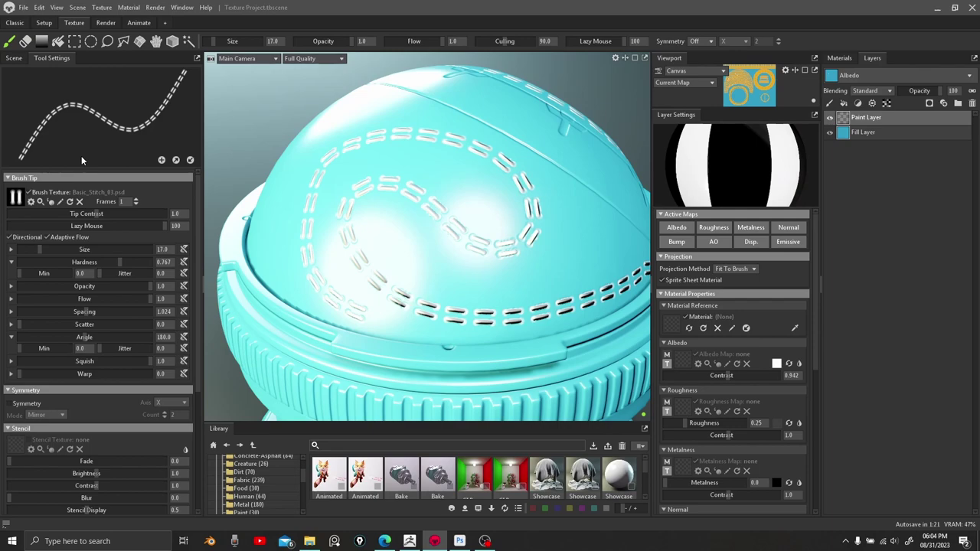
pyautogui.click(16, 198)
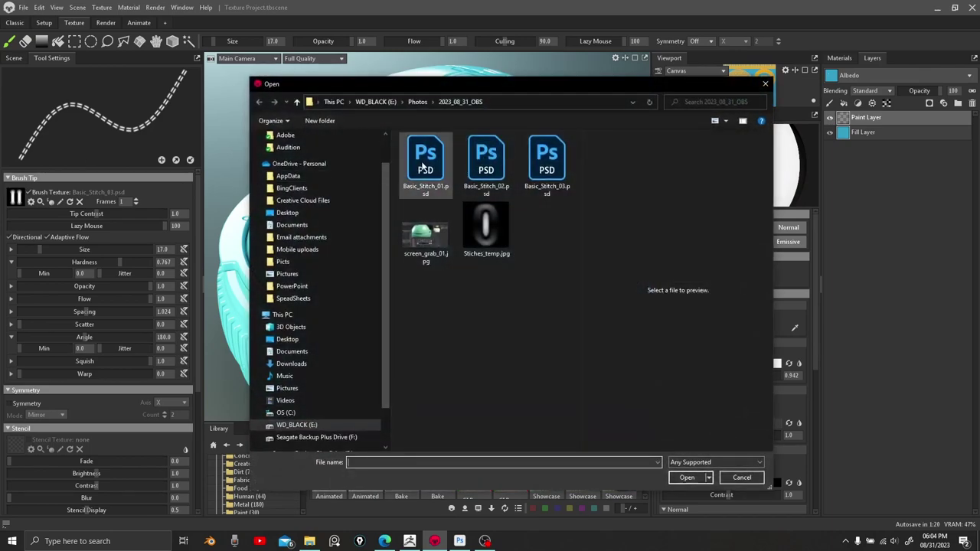
pyautogui.doubleClick(487, 161)
pyautogui.scroll(-5, 693, 363)
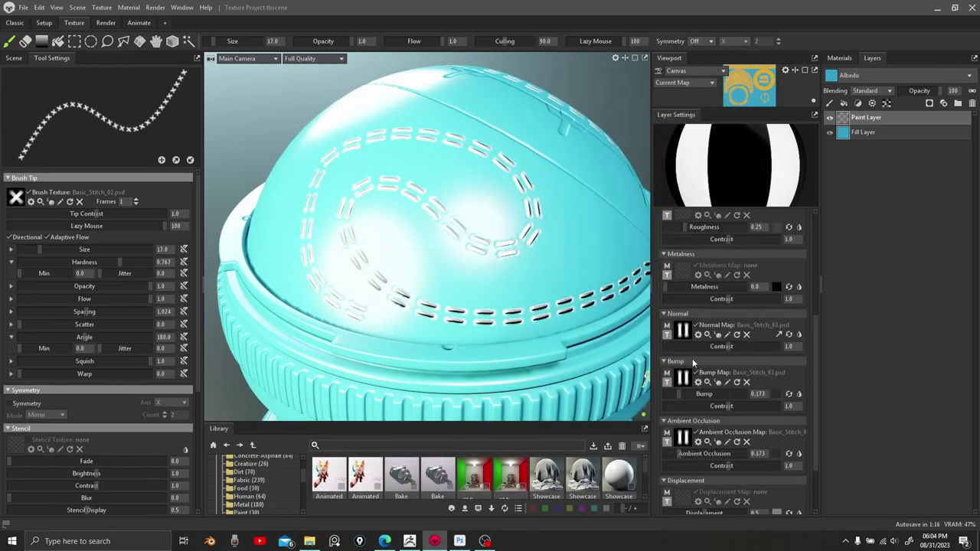
pyautogui.click(681, 330)
pyautogui.doubleClick(486, 161)
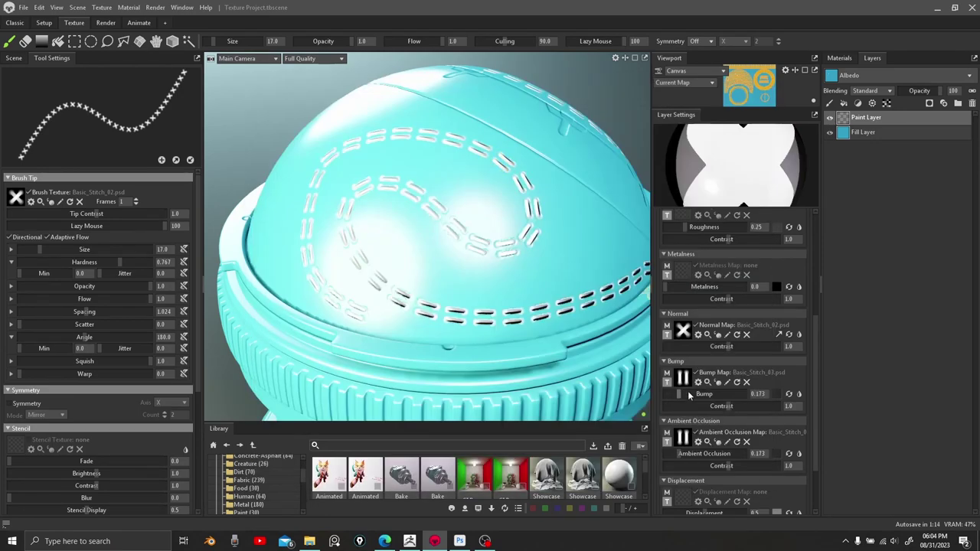
pyautogui.click(681, 377)
pyautogui.doubleClick(486, 161)
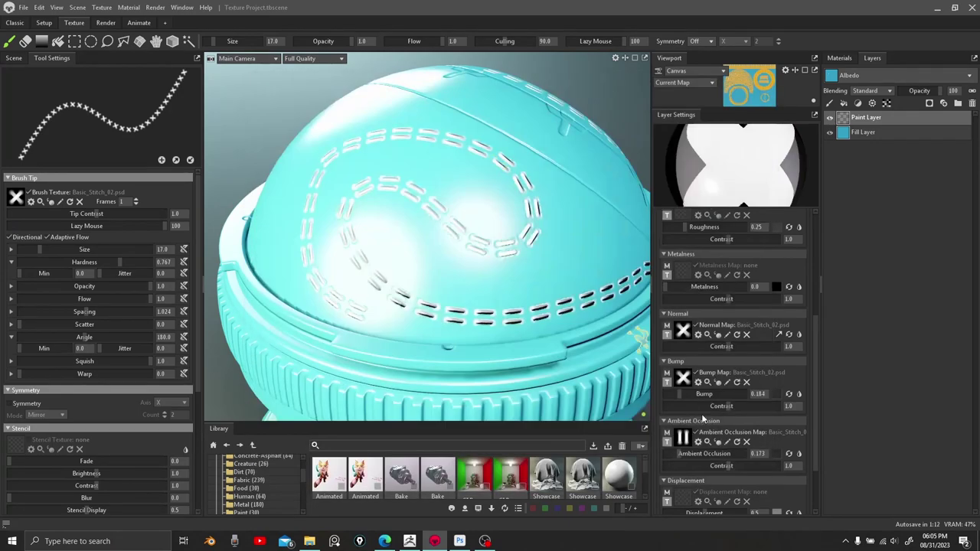
pyautogui.click(684, 436)
pyautogui.doubleClick(487, 163)
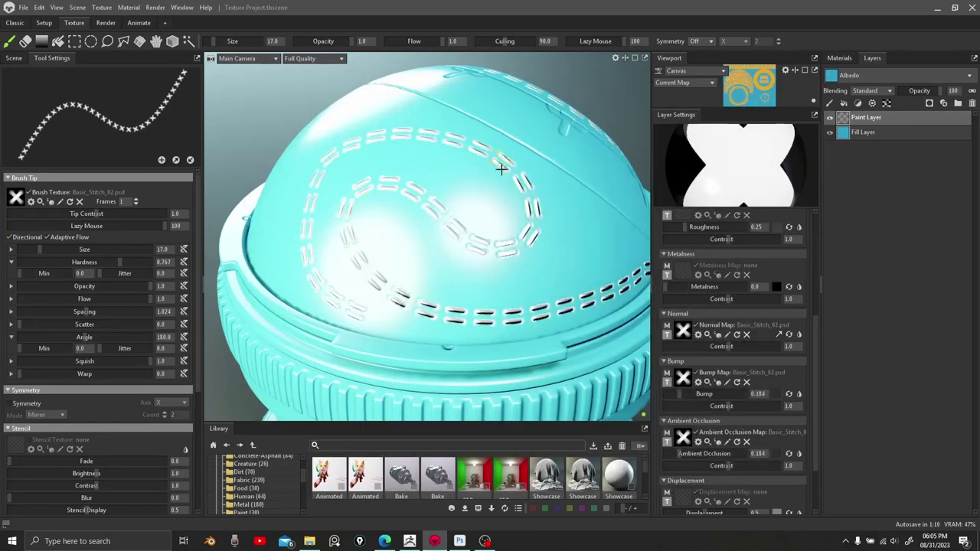
# Paint a looping row of X-shaped stitches on the dome and inspect it against the double stitches.
pyautogui.keyDown('alt'); pyautogui.moveTo(334, 193); pyautogui.dragTo(533, 217); pyautogui.keyUp('alt')
pyautogui.moveTo(517, 107)
pyautogui.mouseDown()
pyautogui.moveTo(475, 181)
pyautogui.moveTo(427, 232)
pyautogui.moveTo(432, 291)
pyautogui.moveTo(492, 300)
pyautogui.moveTo(536, 279)
pyautogui.moveTo(557, 152)
pyautogui.moveTo(602, 175)
pyautogui.moveTo(622, 253)
pyautogui.moveTo(540, 320)
pyautogui.moveTo(435, 337)
pyautogui.moveTo(363, 286)
pyautogui.moveTo(353, 201)
pyautogui.mouseUp()
pyautogui.scroll(5, 503, 280)
pyautogui.scroll(5, 506, 272)
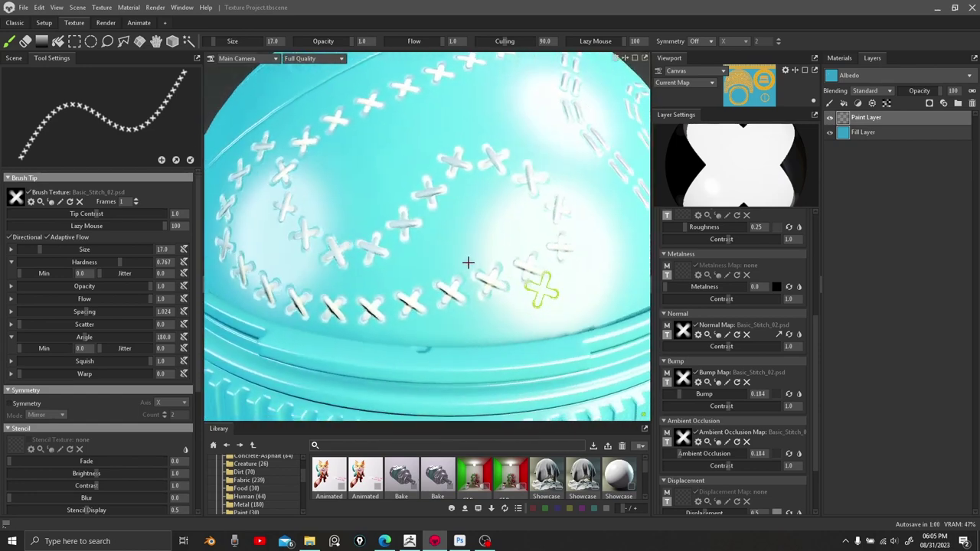
pyautogui.scroll(-8, 467, 291)
pyautogui.moveTo(477, 229)
pyautogui.keyDown('alt'); pyautogui.mouseDown()
pyautogui.moveTo(344, 229)
pyautogui.moveTo(377, 229)
pyautogui.mouseUp(); pyautogui.keyUp('alt')
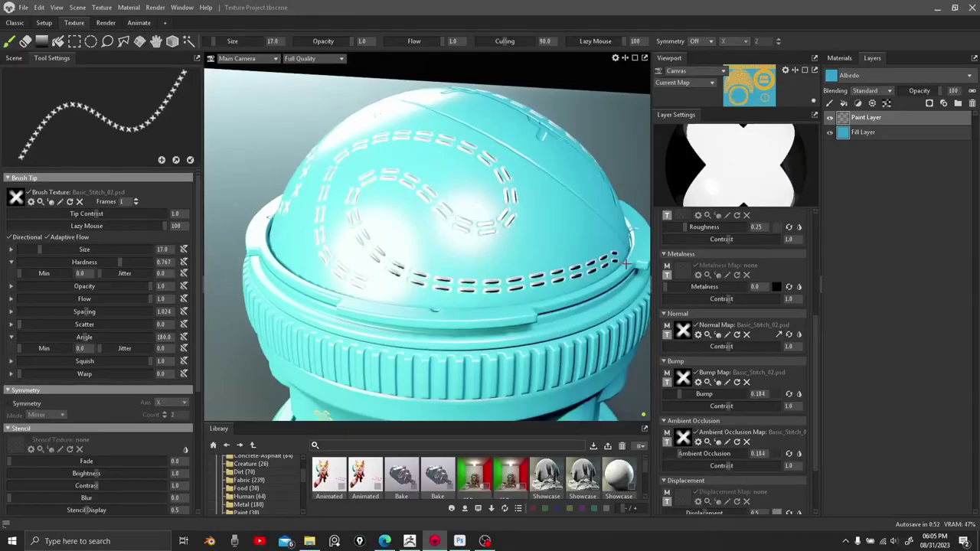
pyautogui.moveTo(604, 110)
pyautogui.keyDown('alt'); pyautogui.mouseDown()
pyautogui.moveTo(525, 88)
pyautogui.moveTo(530, 103)
pyautogui.moveTo(632, 127)
pyautogui.moveTo(676, 119)
pyautogui.moveTo(621, 105)
pyautogui.mouseUp(); pyautogui.keyUp('alt')
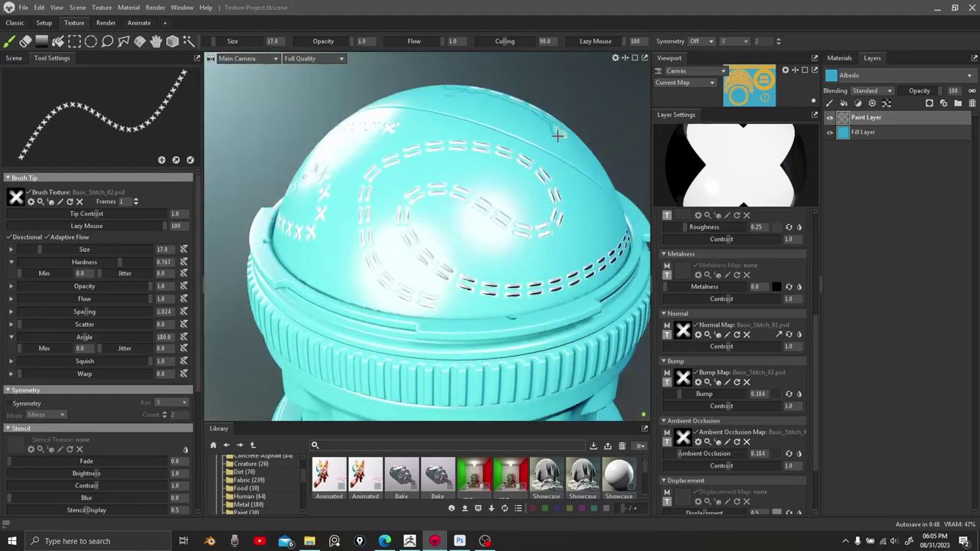
pyautogui.scroll(-2, 429, 195)
pyautogui.keyDown('alt'); pyautogui.moveTo(354, 213); pyautogui.dragTo(490, 236); pyautogui.keyUp('alt')
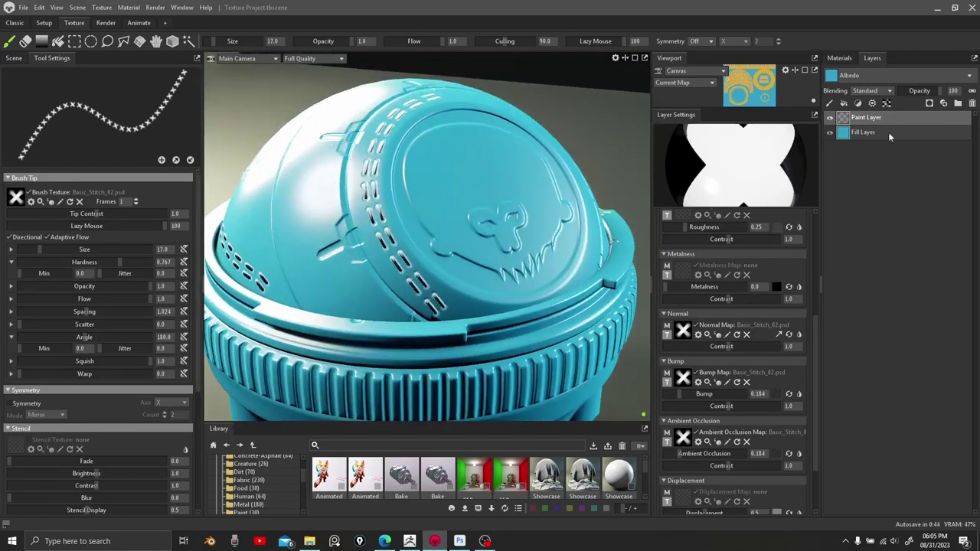
# Clear the paint layer's contents and delete the layer, leaving only the fill layer.
pyautogui.rightClick(845, 120)
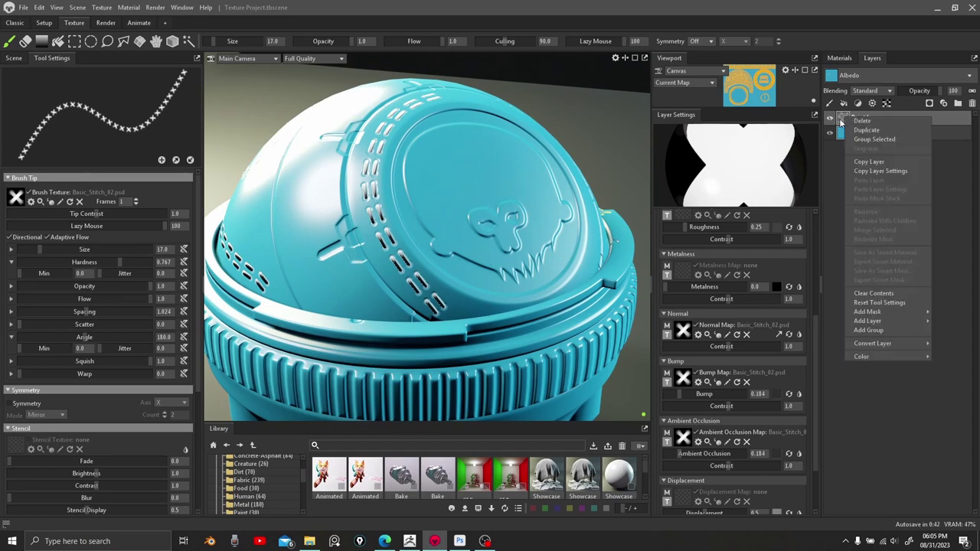
pyautogui.click(871, 294)
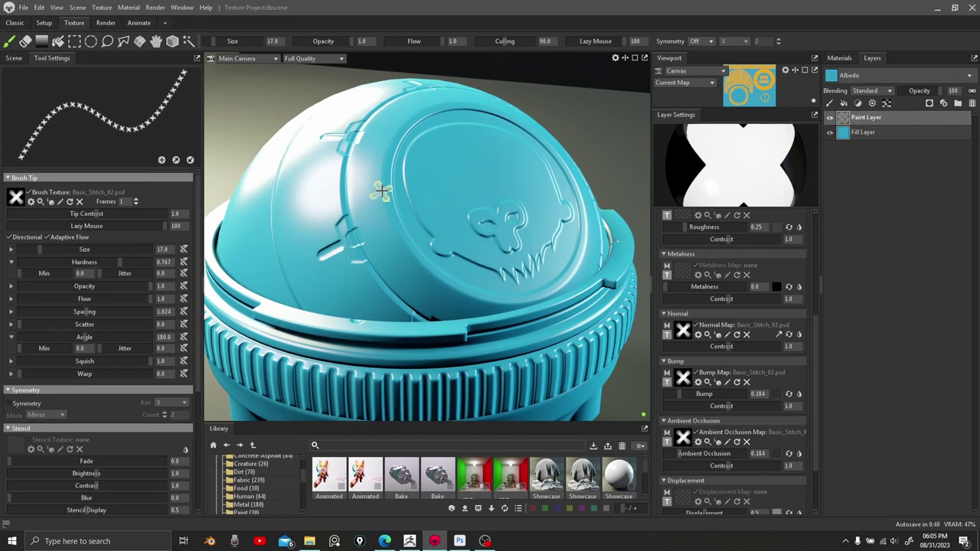
pyautogui.click(972, 104)
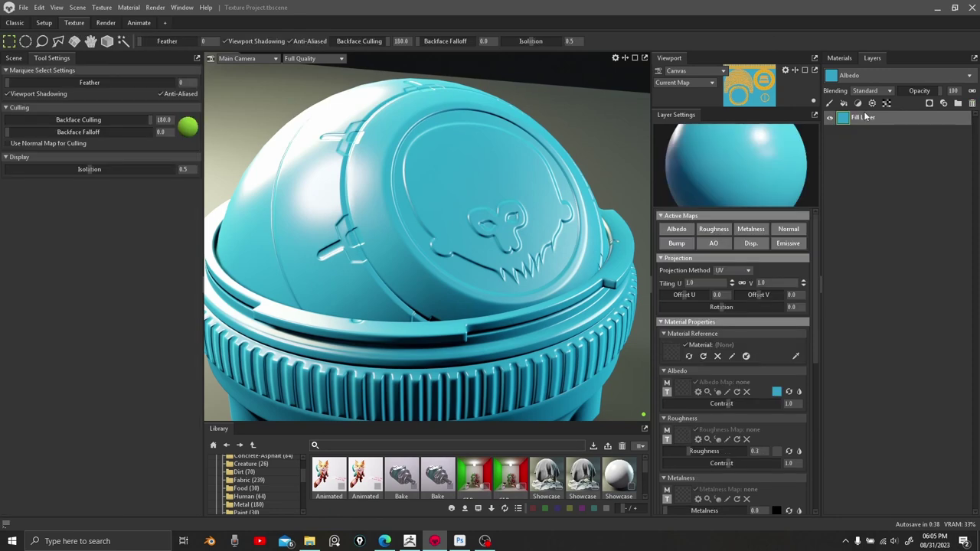
pyautogui.scroll(-3, 521, 262)
pyautogui.moveTo(524, 321); pyautogui.dragTo(518, 234, button='middle')
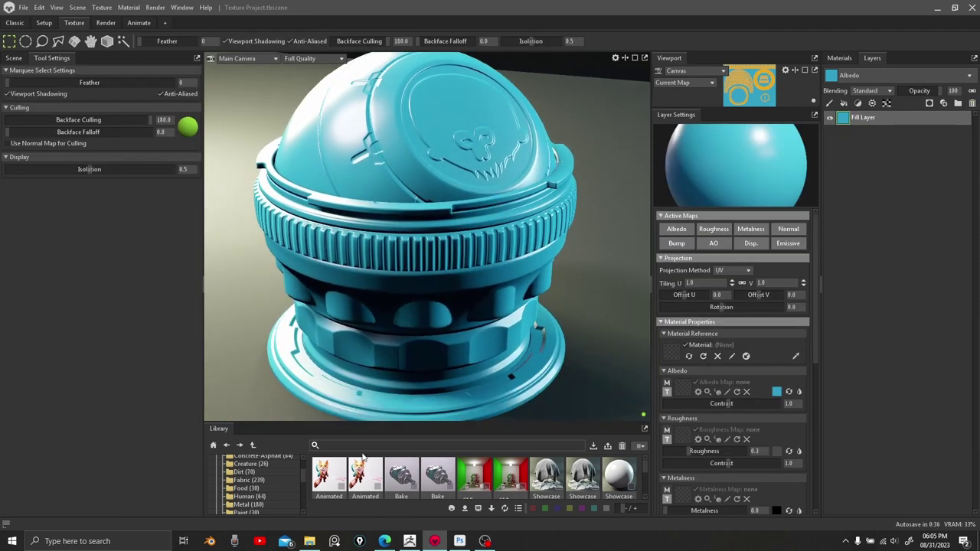
pyautogui.moveTo(532, 422); pyautogui.dragTo(488, 414)
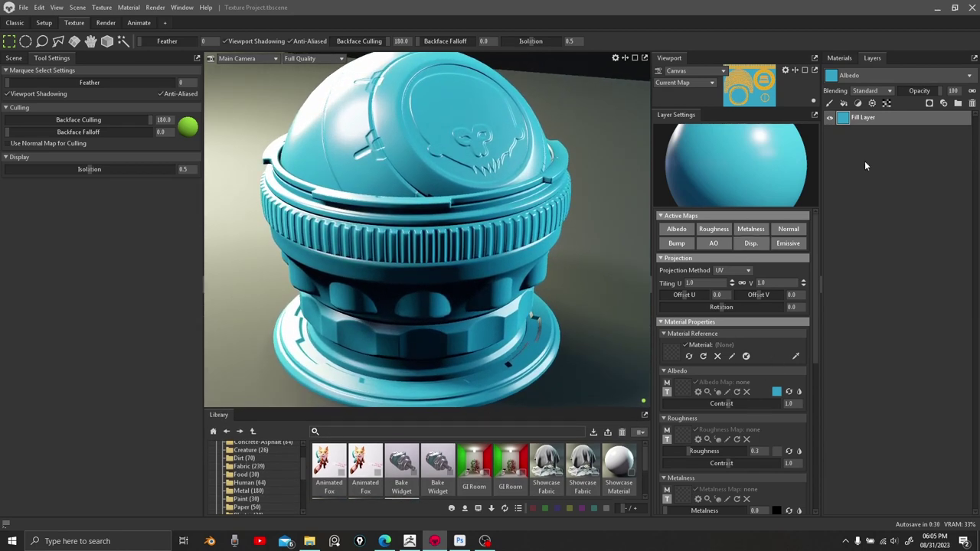
# Add a new paint layer and load Basic_Stitch_01.psd as its brush texture.
pyautogui.click(829, 105)
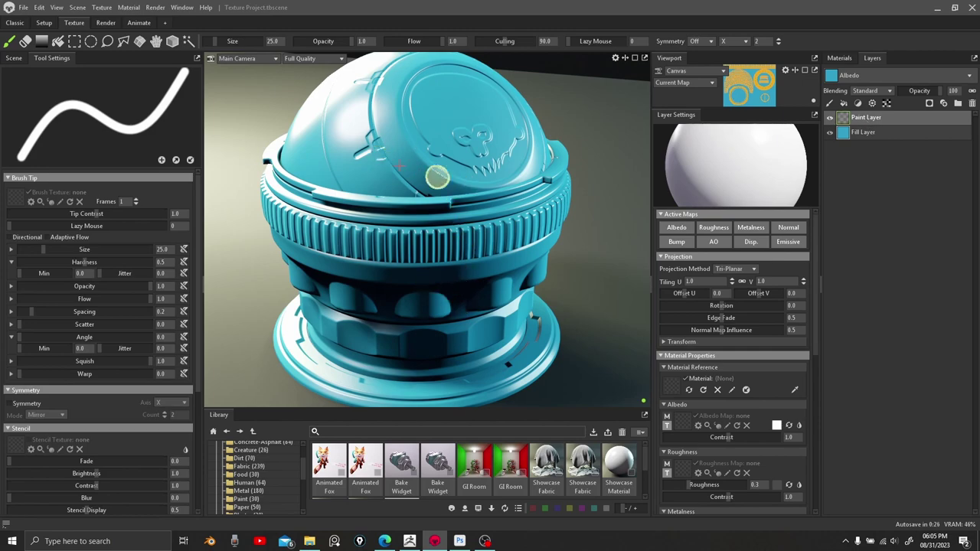
pyautogui.keyDown('alt'); pyautogui.moveTo(350, 140); pyautogui.dragTo(356, 244, button='middle'); pyautogui.keyUp('alt')
pyautogui.moveTo(356, 244)
pyautogui.keyDown('alt'); pyautogui.mouseDown()
pyautogui.moveTo(369, 234)
pyautogui.moveTo(436, 238)
pyautogui.moveTo(445, 252)
pyautogui.moveTo(339, 225)
pyautogui.mouseUp(); pyautogui.keyUp('alt')
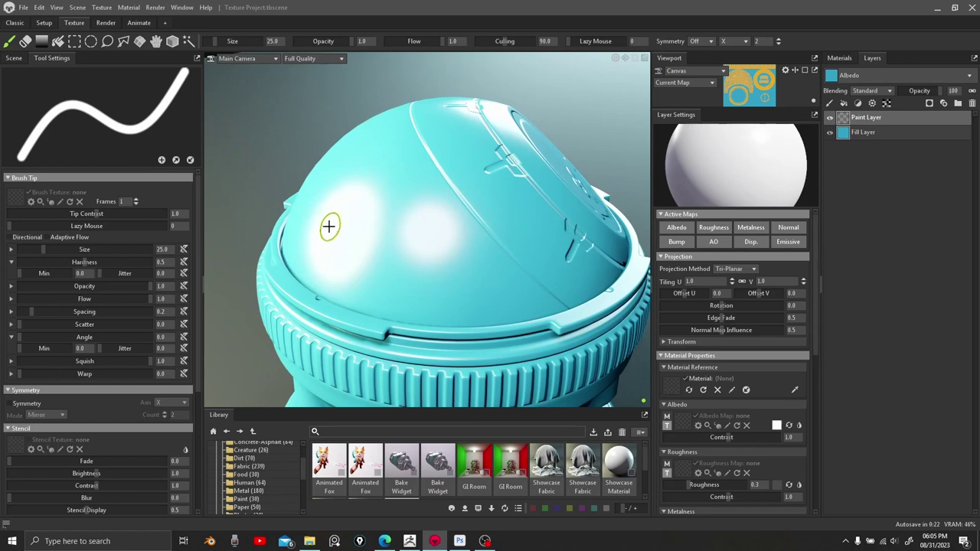
pyautogui.click(21, 198)
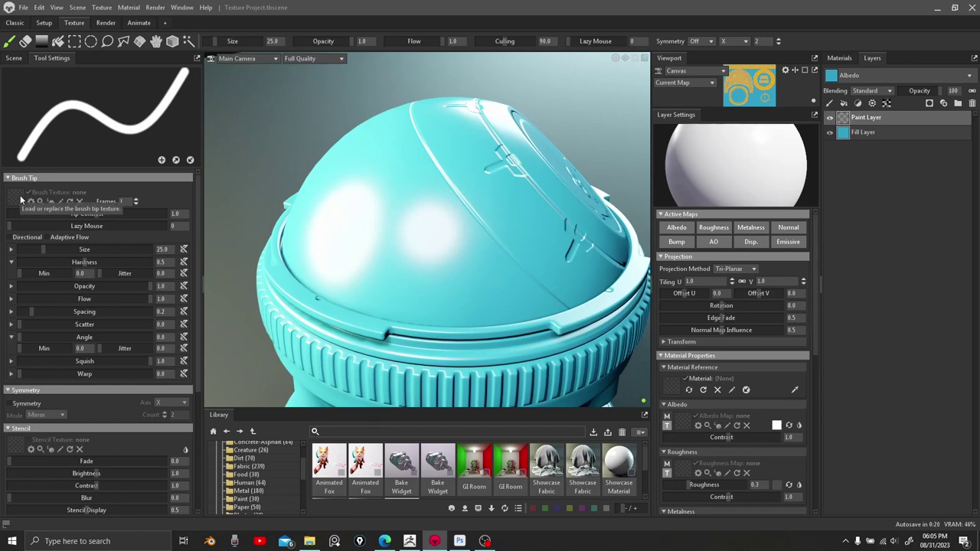
pyautogui.doubleClick(427, 158)
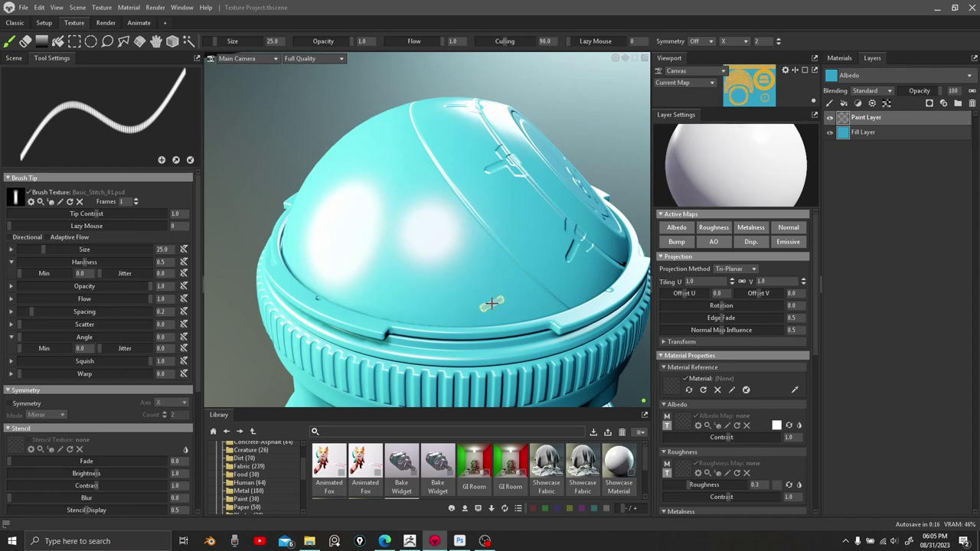
# Paint looping test strokes on the dome with the single-stitch brush and clear the paint layer's contents.
pyautogui.moveTo(494, 300); pyautogui.dragTo(444, 249)
pyautogui.moveTo(398, 273)
pyautogui.mouseDown()
pyautogui.moveTo(517, 281)
pyautogui.moveTo(405, 258)
pyautogui.moveTo(514, 212)
pyautogui.moveTo(521, 262)
pyautogui.moveTo(529, 243)
pyautogui.moveTo(568, 233)
pyautogui.moveTo(576, 244)
pyautogui.mouseUp()
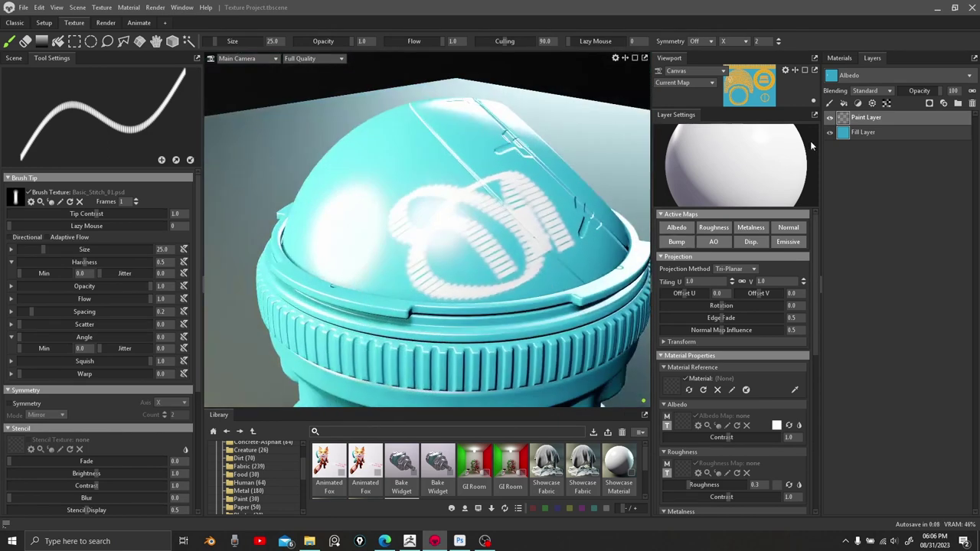
pyautogui.rightClick(847, 121)
pyautogui.click(888, 295)
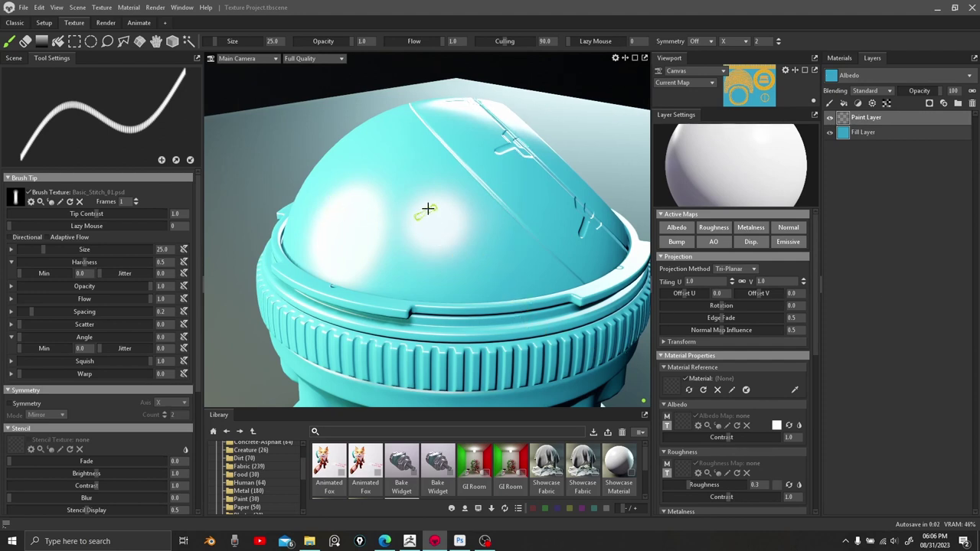
# Set the brush angle to 180, try a curved stroke on the dome and undo that stroke.
pyautogui.keyDown('alt'); pyautogui.moveTo(303, 105); pyautogui.dragTo(320, 121); pyautogui.keyUp('alt')
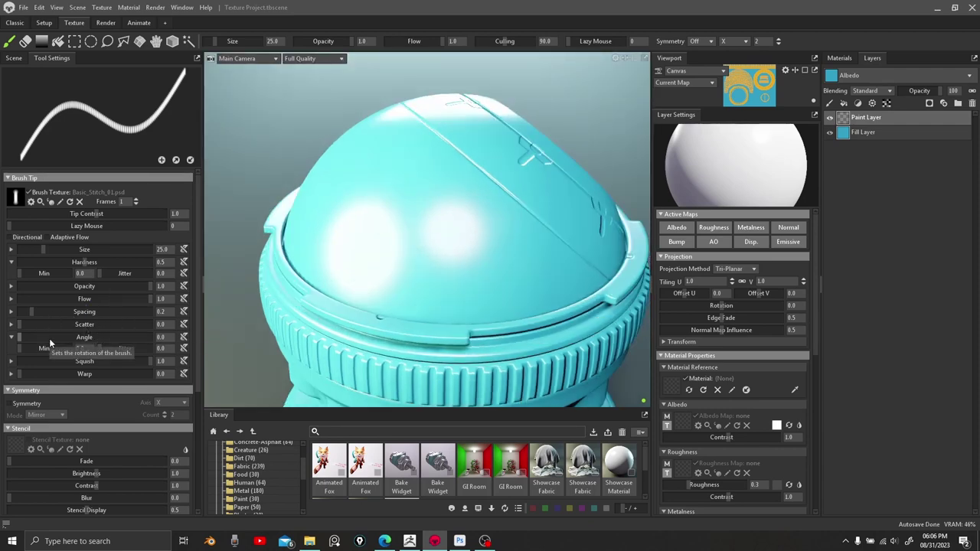
pyautogui.moveTo(56, 339); pyautogui.dragTo(117, 338)
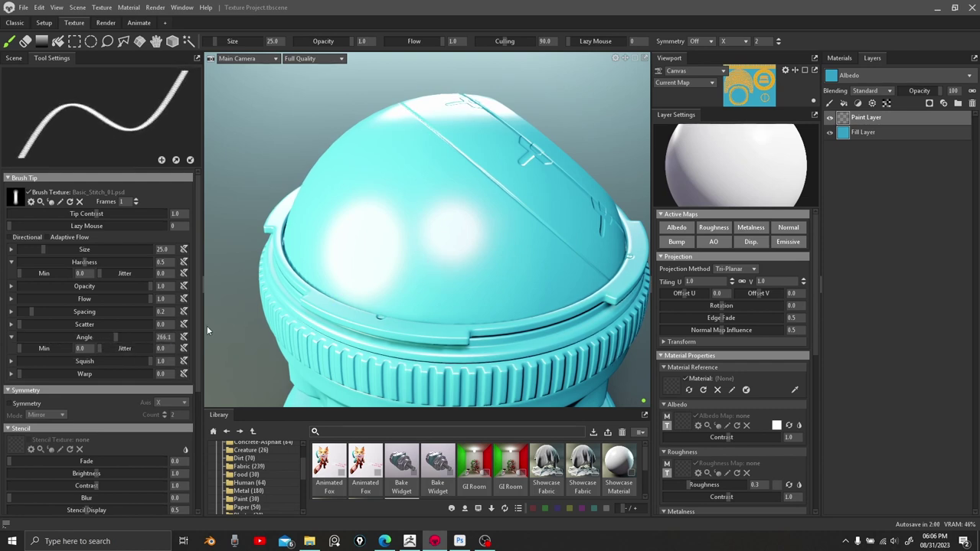
pyautogui.write('180')
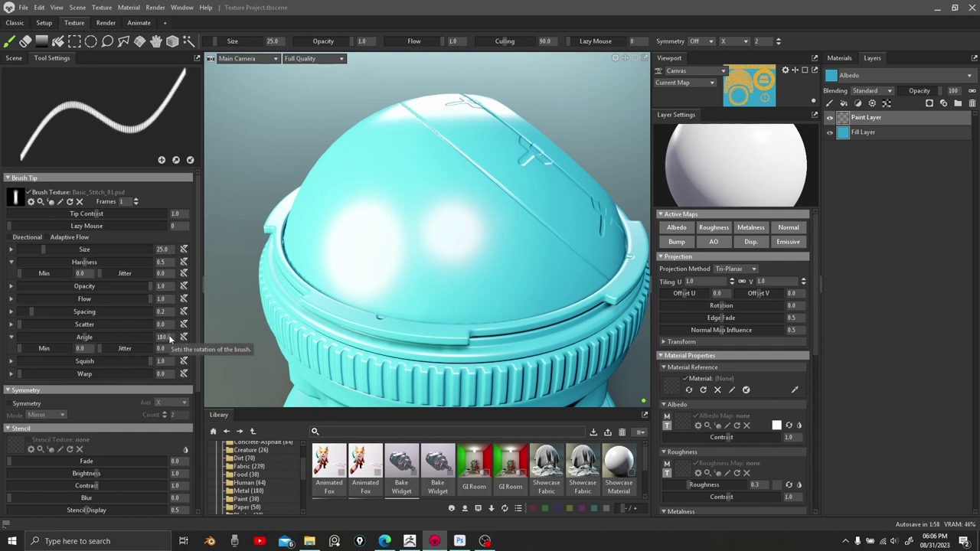
pyautogui.press('Return')
pyautogui.moveTo(550, 277); pyautogui.dragTo(495, 232)
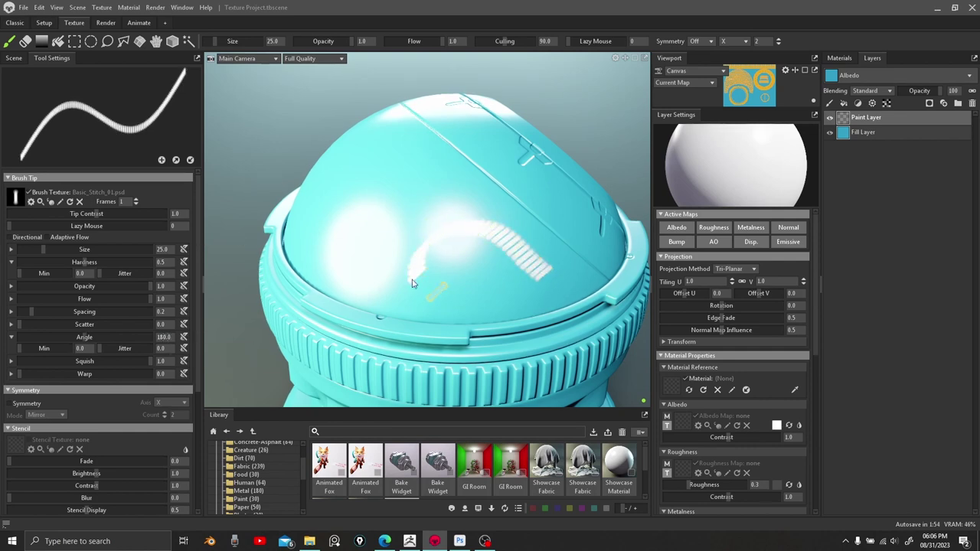
pyautogui.hotkey('ctrl', 'z')
# Enable Directional and Adaptive Flow for the brush, and set Lazy Mouse to 86 and Spacing to 1.257.
pyautogui.click(34, 239)
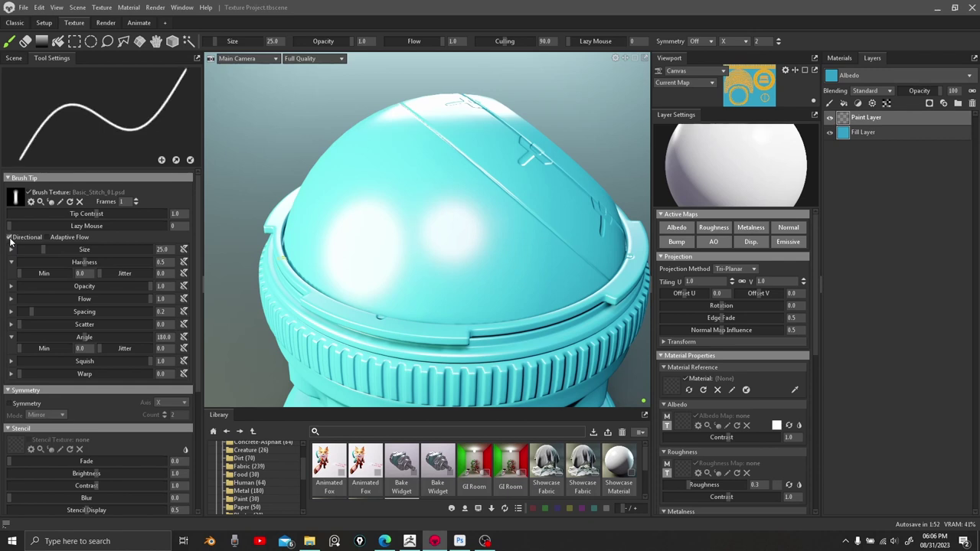
pyautogui.click(52, 242)
pyautogui.moveTo(47, 226); pyautogui.dragTo(124, 228)
pyautogui.moveTo(40, 311); pyautogui.dragTo(101, 312)
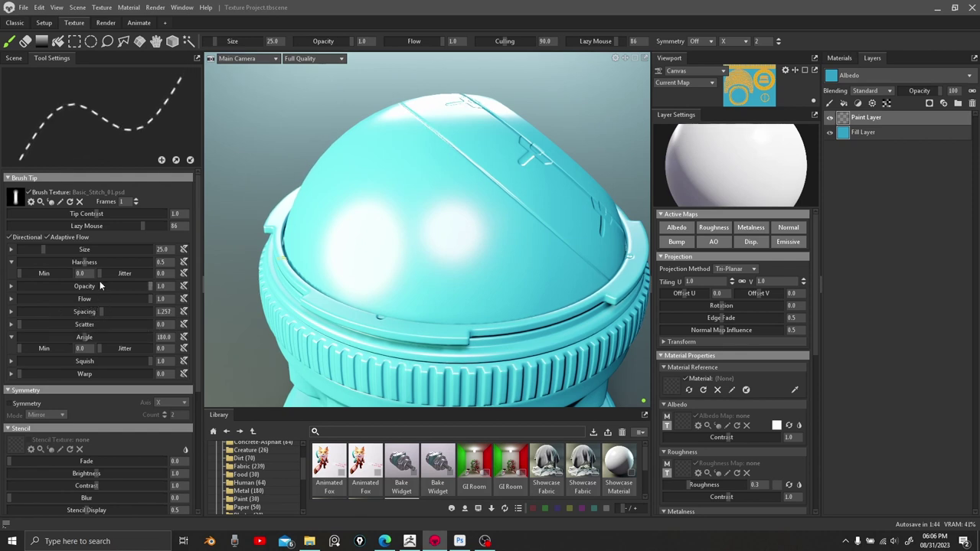
pyautogui.click(10, 237)
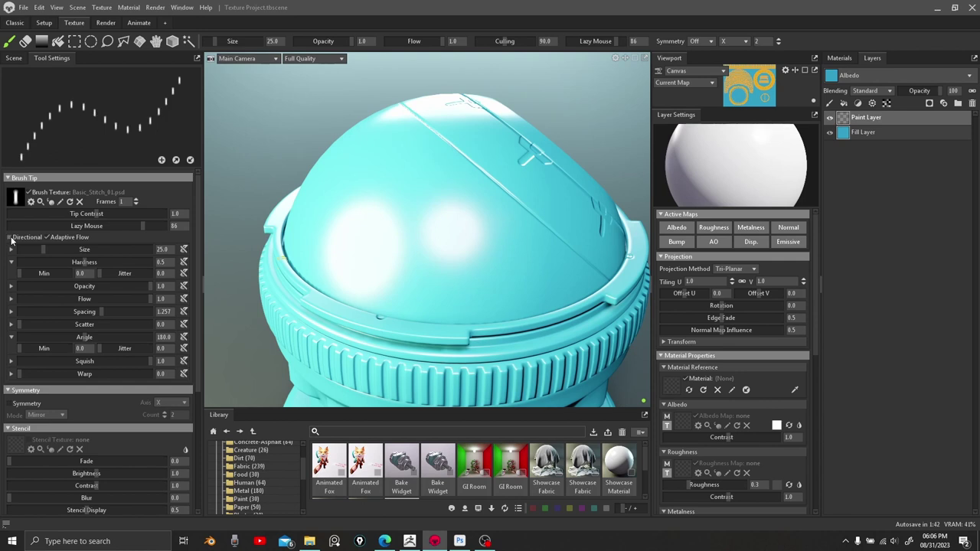
pyautogui.click(10, 238)
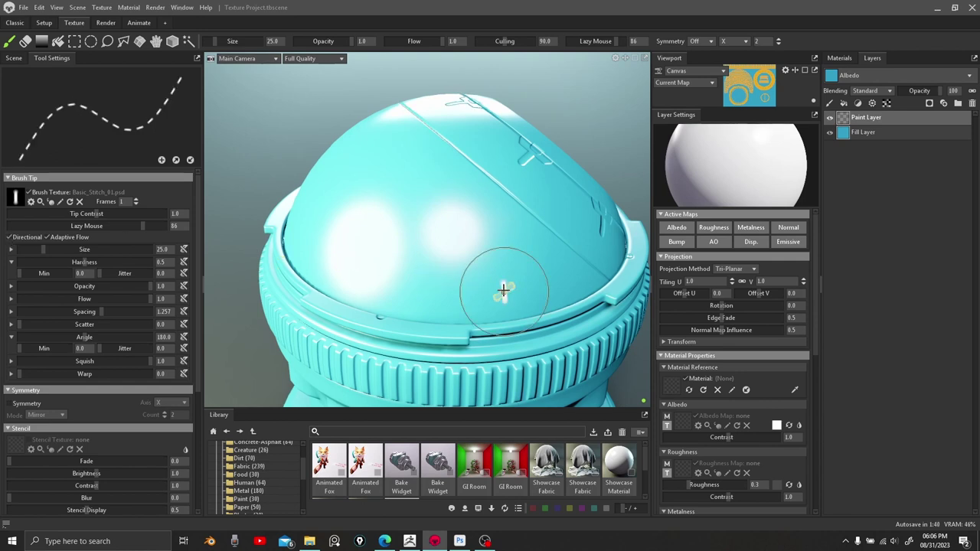
# Paint a curved stitch stroke on the dome and reduce the brush Spacing to 0.769.
pyautogui.moveTo(499, 263)
pyautogui.mouseDown()
pyautogui.moveTo(499, 234)
pyautogui.moveTo(475, 201)
pyautogui.moveTo(444, 177)
pyautogui.moveTo(399, 172)
pyautogui.moveTo(361, 180)
pyautogui.moveTo(357, 263)
pyautogui.mouseUp()
pyautogui.keyDown('shift'); pyautogui.moveTo(527, 261); pyautogui.dragTo(418, 247, button='right'); pyautogui.keyUp('shift')
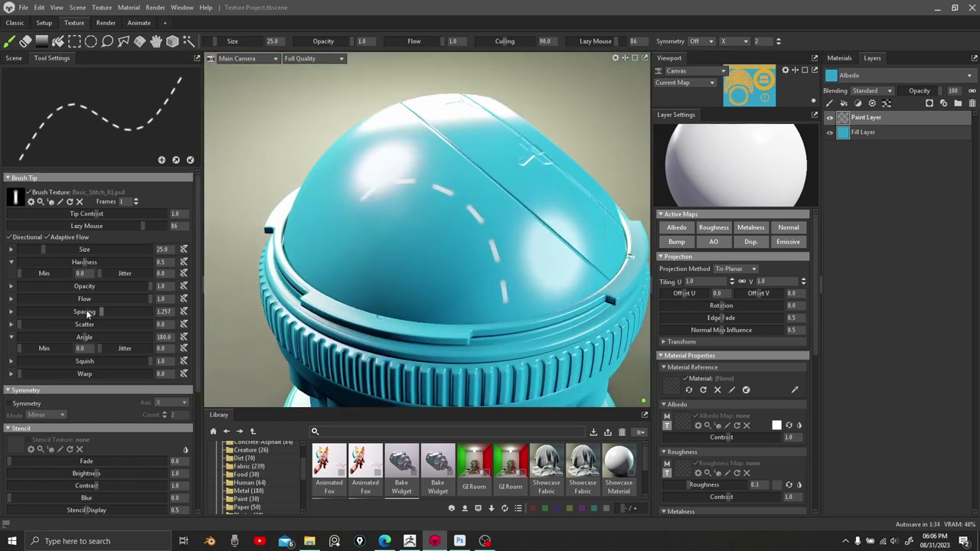
pyautogui.moveTo(88, 314); pyautogui.dragTo(73, 309)
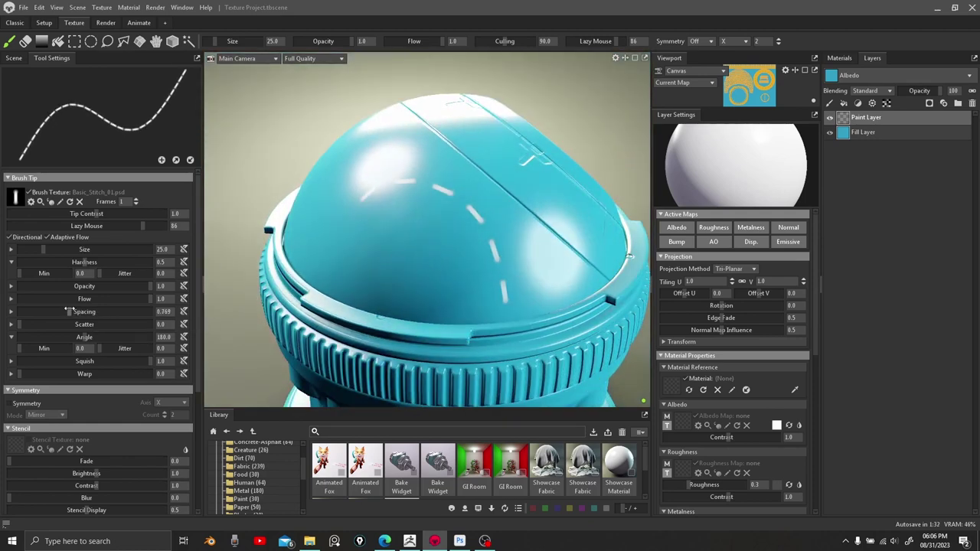
# Clear the paint layer's contents, try a diagonal stroke across the dome and undo that stroke.
pyautogui.rightClick(849, 121)
pyautogui.click(869, 166)
pyautogui.rightClick(848, 119)
pyautogui.click(873, 289)
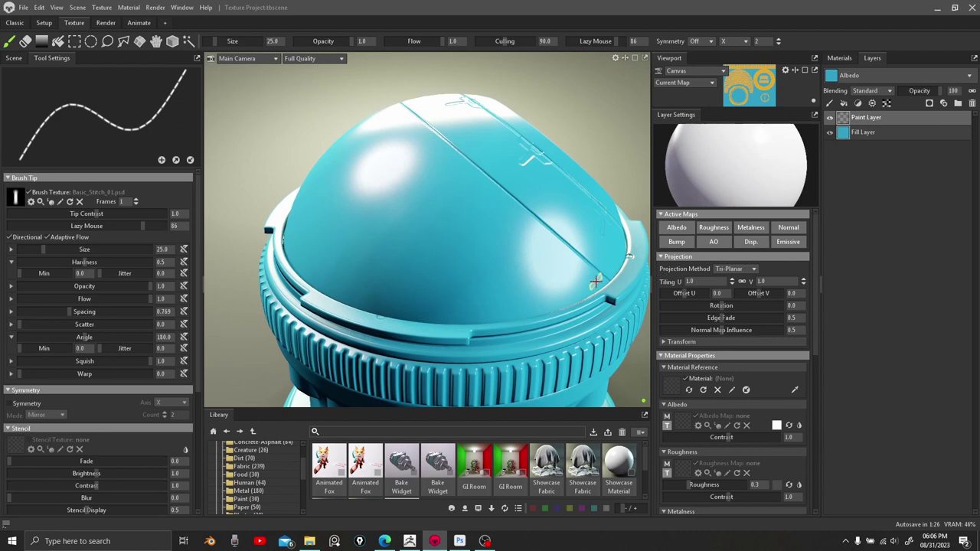
pyautogui.moveTo(595, 284)
pyautogui.mouseDown()
pyautogui.moveTo(467, 310)
pyautogui.moveTo(376, 305)
pyautogui.moveTo(331, 274)
pyautogui.moveTo(337, 205)
pyautogui.moveTo(418, 192)
pyautogui.moveTo(512, 261)
pyautogui.moveTo(459, 175)
pyautogui.mouseUp()
pyautogui.hotkey('ctrl', 'z')
# Set the paint layer's projection method to Fit To Brush, try a stroke along the lower dome and undo it.
pyautogui.moveTo(817, 321); pyautogui.dragTo(813, 315)
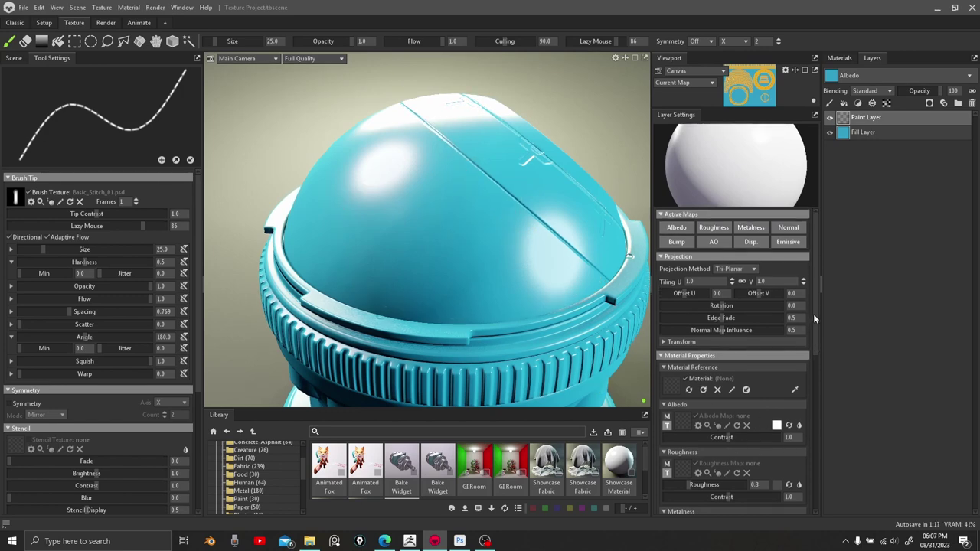
pyautogui.click(733, 270)
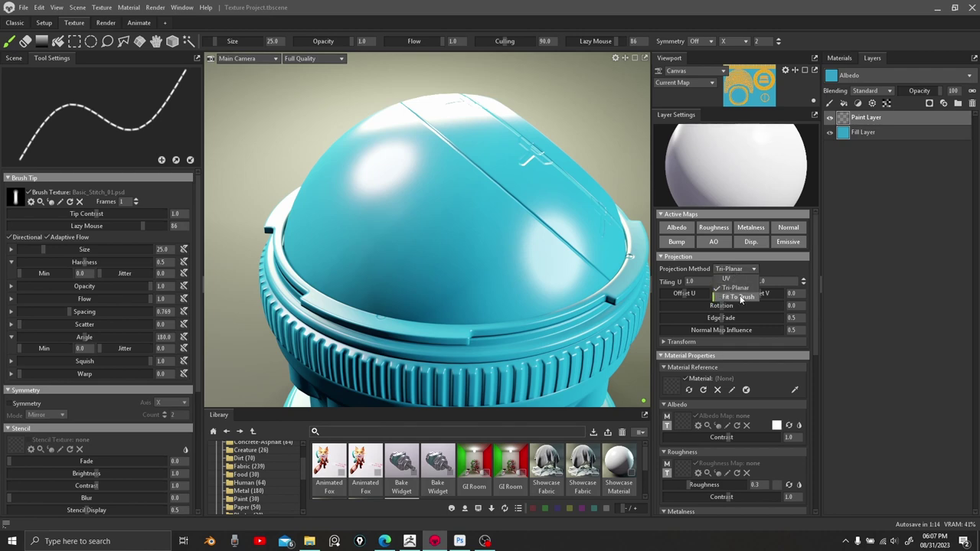
pyautogui.click(739, 297)
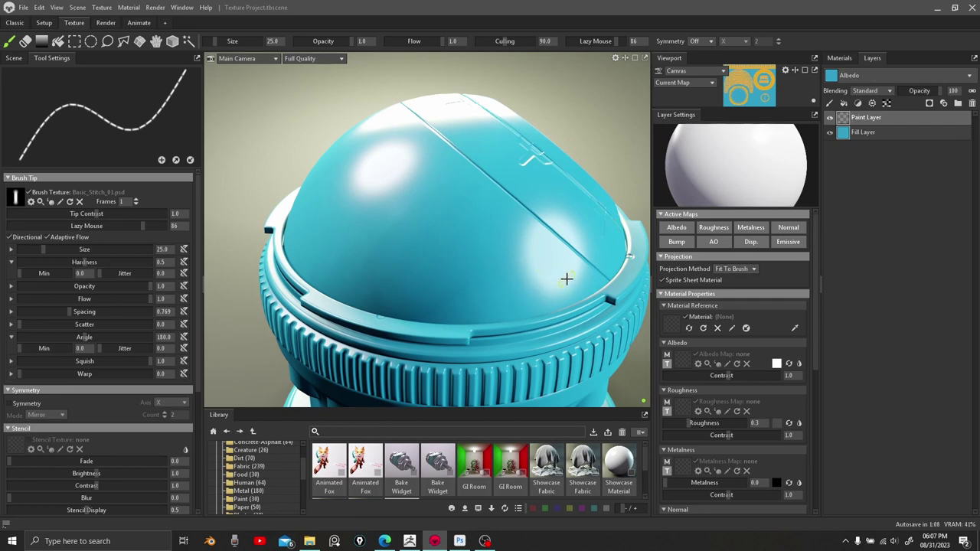
pyautogui.moveTo(539, 289)
pyautogui.mouseDown()
pyautogui.moveTo(529, 281)
pyautogui.moveTo(509, 295)
pyautogui.moveTo(406, 299)
pyautogui.moveTo(316, 253)
pyautogui.mouseUp()
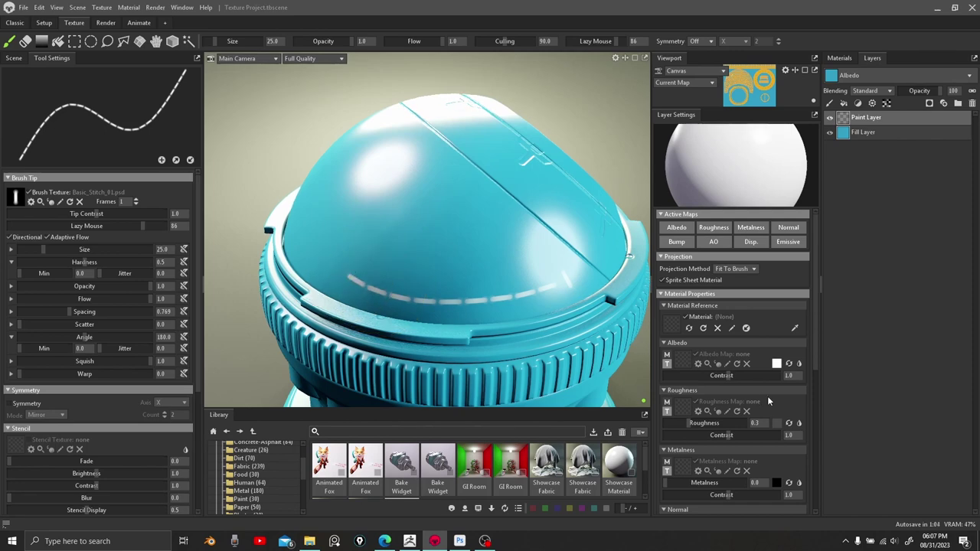
pyautogui.hotkey('ctrl', 'z')
# Set Bump to 0.756 and normal Contrast to 8.474, and paint a stitch row along the lower dome.
pyautogui.scroll(-3, 762, 426)
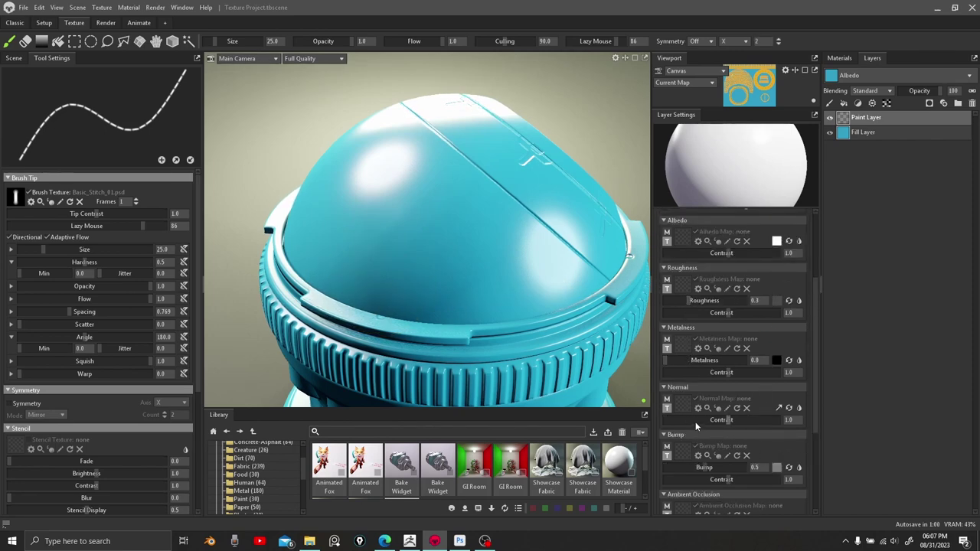
pyautogui.moveTo(711, 467); pyautogui.dragTo(715, 467)
pyautogui.moveTo(717, 420); pyautogui.dragTo(764, 420)
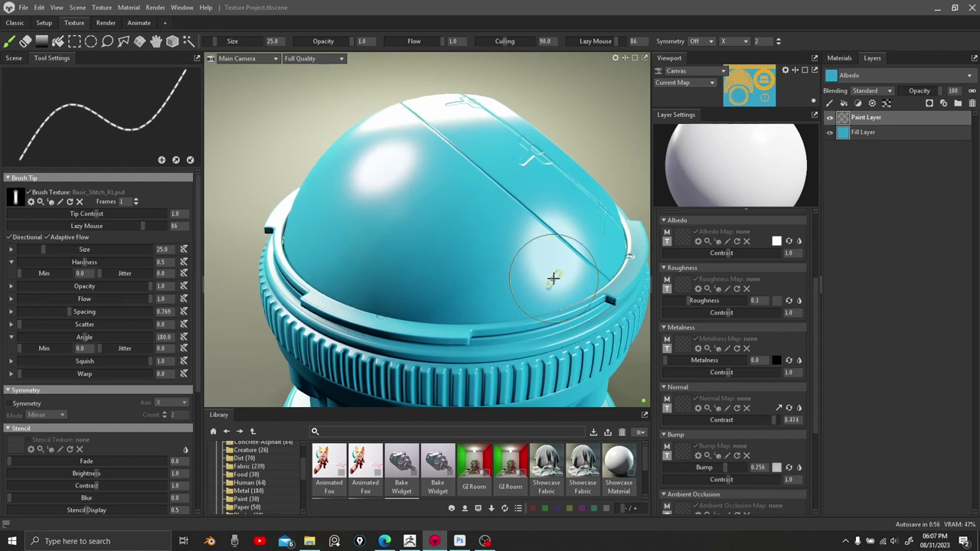
pyautogui.moveTo(517, 284)
pyautogui.mouseDown()
pyautogui.moveTo(402, 297)
pyautogui.moveTo(322, 257)
pyautogui.moveTo(282, 178)
pyautogui.mouseUp()
pyautogui.scroll(3, 499, 287)
pyautogui.keyDown('alt'); pyautogui.moveTo(498, 274); pyautogui.dragTo(464, 221); pyautogui.keyUp('alt')
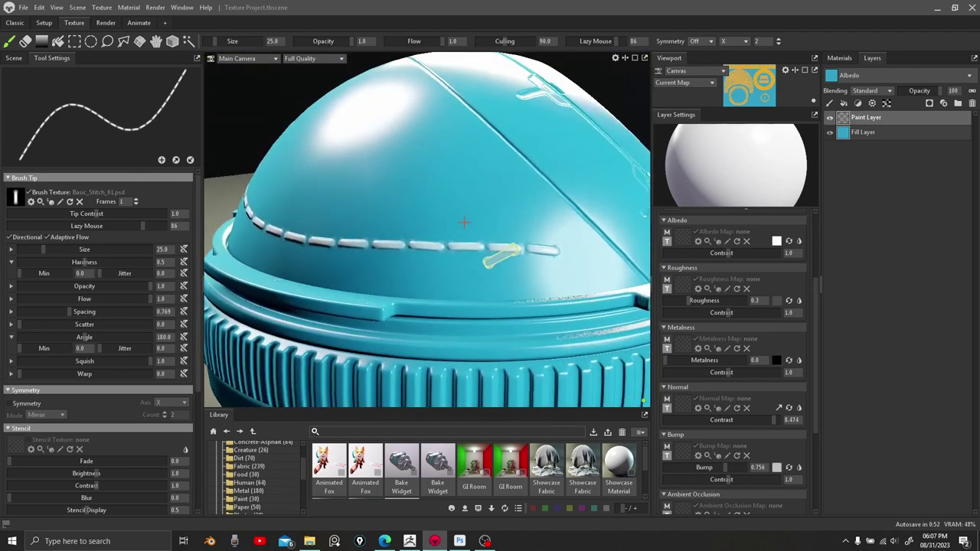
pyautogui.keyDown('alt'); pyautogui.moveTo(406, 160); pyautogui.dragTo(466, 196); pyautogui.keyUp('alt')
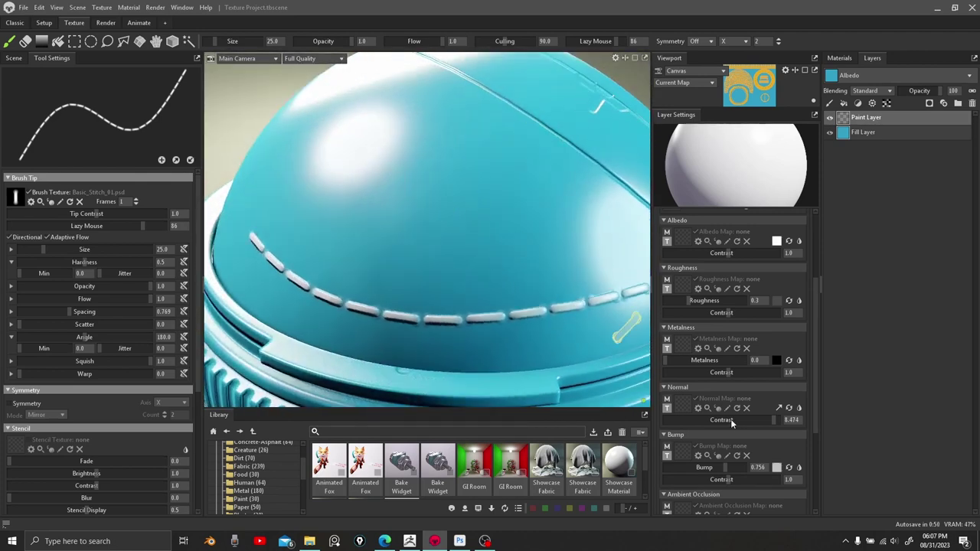
# Load Basic_Stitch_01.psd as the bump map and paint a second stitch row above the first.
pyautogui.click(689, 448)
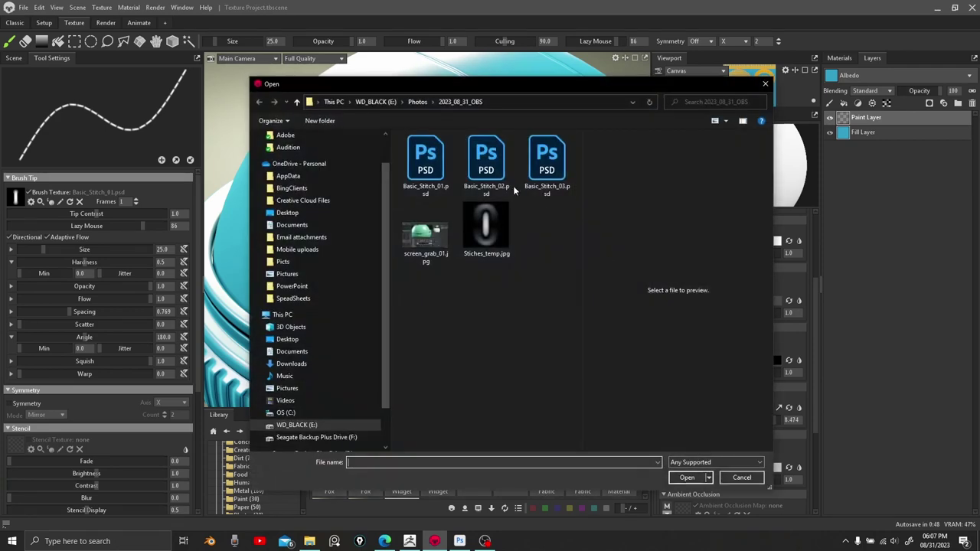
pyautogui.doubleClick(451, 179)
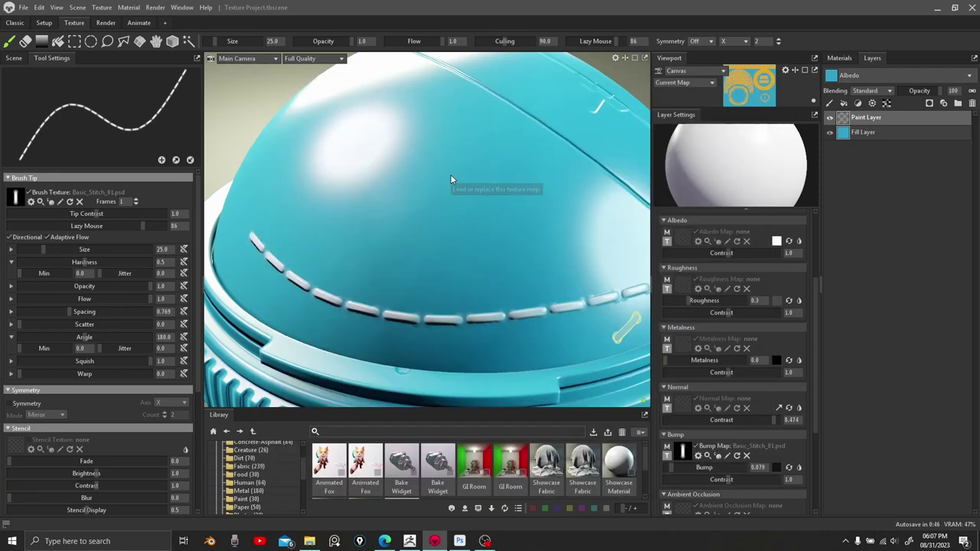
pyautogui.moveTo(617, 238)
pyautogui.mouseDown()
pyautogui.moveTo(536, 264)
pyautogui.moveTo(459, 268)
pyautogui.moveTo(358, 254)
pyautogui.moveTo(247, 185)
pyautogui.mouseUp()
# Clear both stitch rows from the paint layer.
pyautogui.scroll(-2, 529, 297)
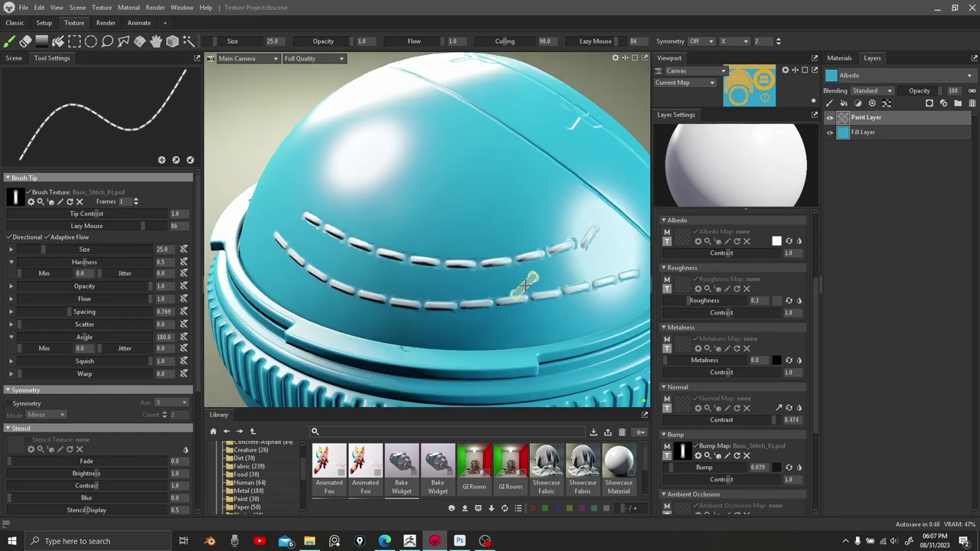
pyautogui.moveTo(525, 285)
pyautogui.keyDown('alt'); pyautogui.mouseDown()
pyautogui.moveTo(459, 274)
pyautogui.moveTo(527, 286)
pyautogui.mouseUp(); pyautogui.keyUp('alt')
pyautogui.moveTo(525, 287); pyautogui.dragTo(533, 284, button='middle')
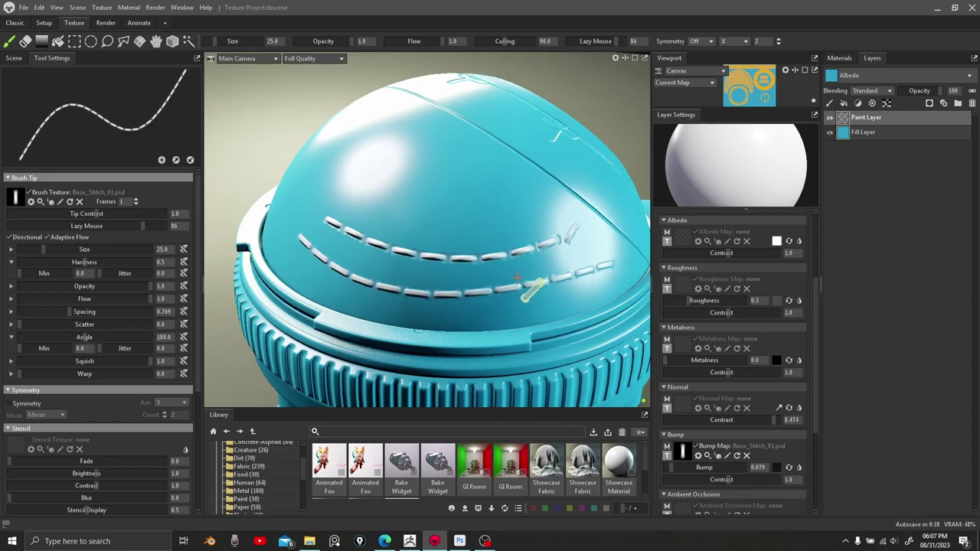
pyautogui.rightClick(848, 118)
pyautogui.moveTo(866, 312)
pyautogui.click(811, 320)
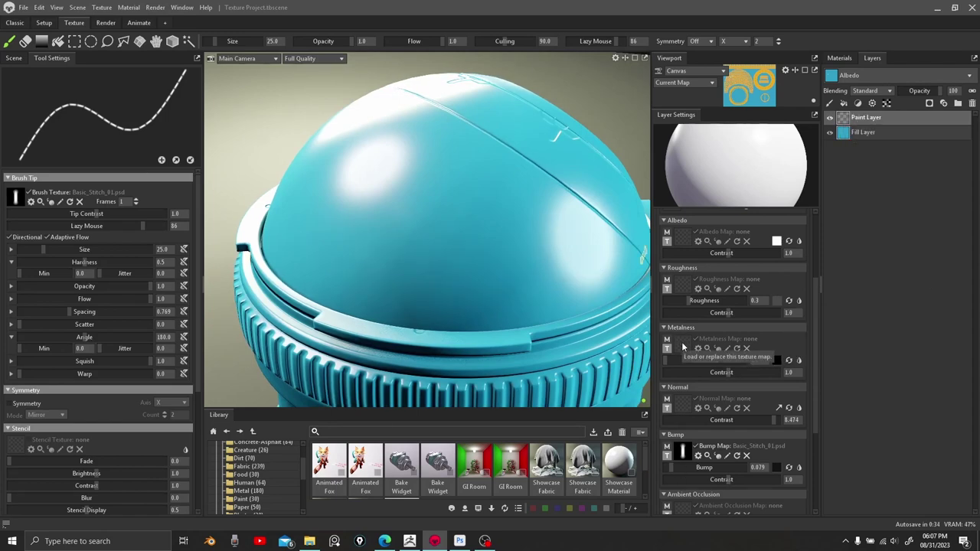
# Load Basic_Stitch_01.psd as the metalness map and paint a curved stitch row on the dome.
pyautogui.click(681, 342)
pyautogui.doubleClick(431, 163)
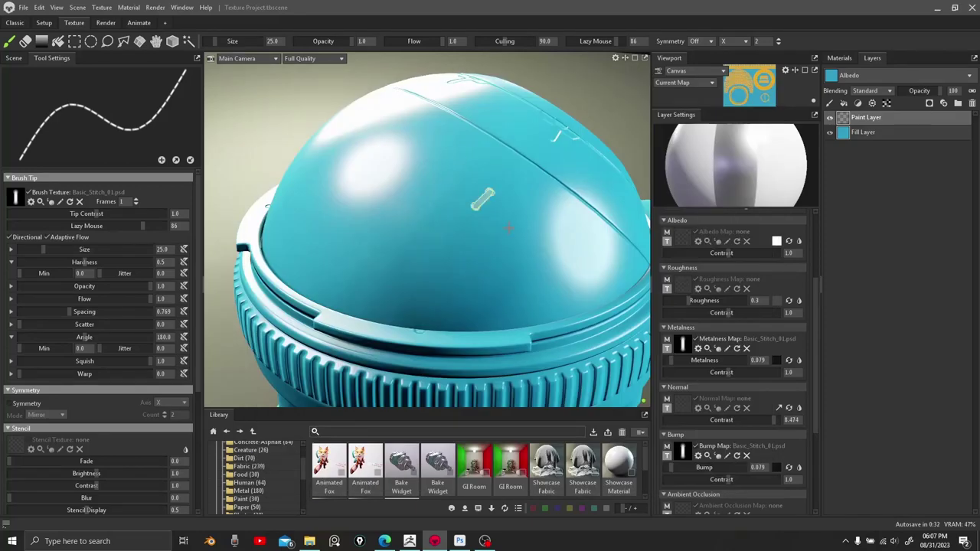
pyautogui.moveTo(597, 261)
pyautogui.mouseDown()
pyautogui.moveTo(566, 233)
pyautogui.moveTo(438, 291)
pyautogui.moveTo(331, 231)
pyautogui.moveTo(378, 140)
pyautogui.mouseUp()
pyautogui.moveTo(406, 219)
pyautogui.keyDown('alt'); pyautogui.mouseDown()
pyautogui.moveTo(509, 197)
pyautogui.moveTo(415, 238)
pyautogui.mouseUp(); pyautogui.keyUp('alt')
pyautogui.moveTo(415, 239)
pyautogui.keyDown('alt'); pyautogui.mouseDown(button='right')
pyautogui.moveTo(449, 261)
pyautogui.moveTo(410, 222)
pyautogui.mouseUp(button='right'); pyautogui.keyUp('alt')
pyautogui.keyDown('alt'); pyautogui.moveTo(424, 219); pyautogui.dragTo(468, 202); pyautogui.keyUp('alt')
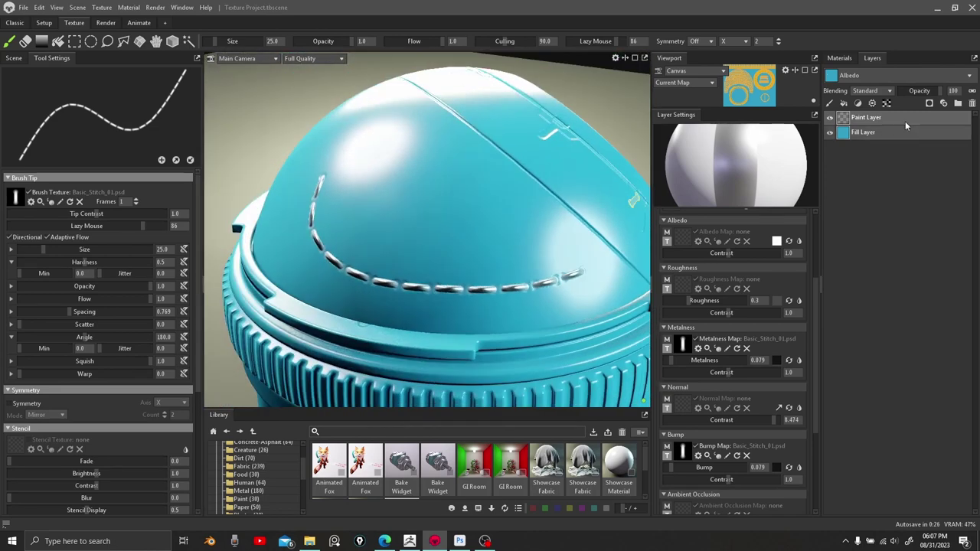
# Clear the paint layer's contents and remove its metalness map.
pyautogui.rightClick(846, 120)
pyautogui.click(881, 296)
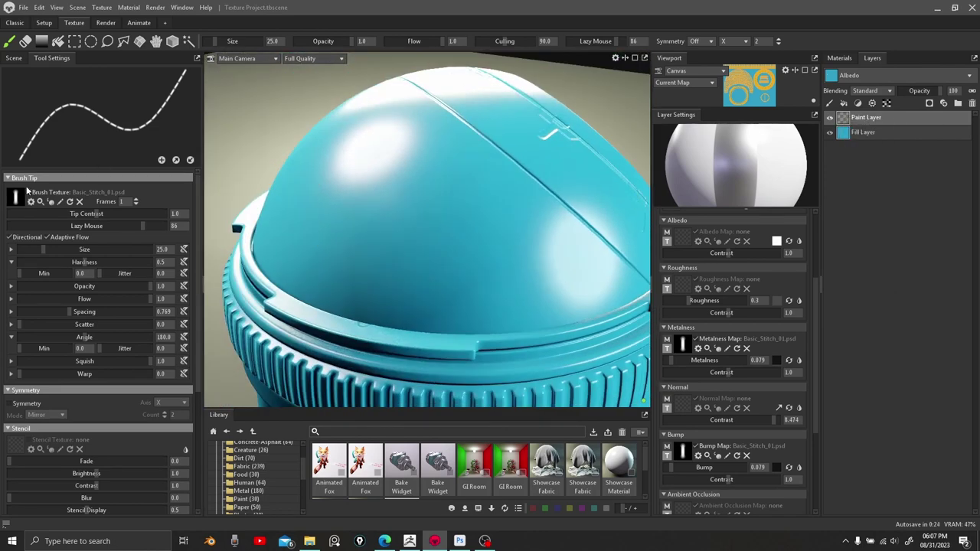
pyautogui.click(746, 348)
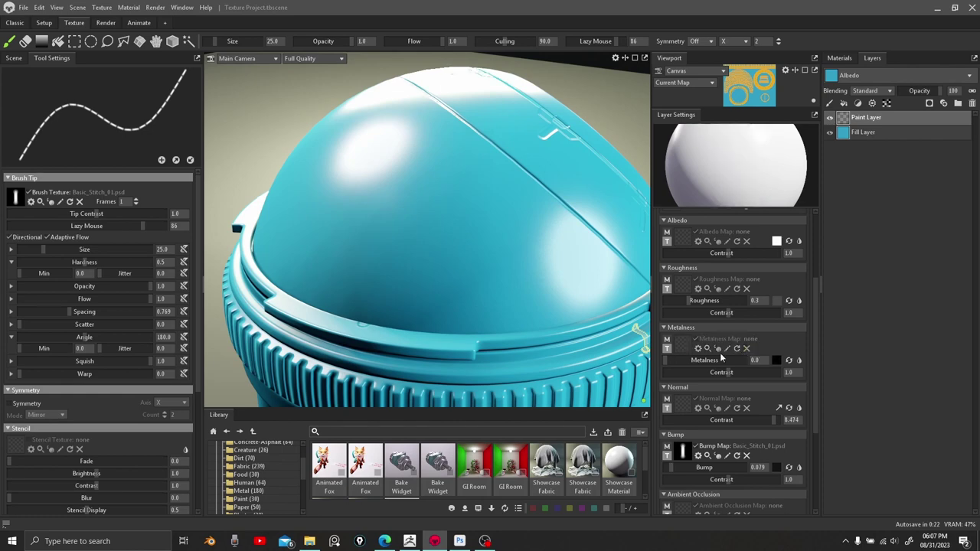
# Set Metalness to 1.0, paint a curved stitch row on the dome and inspect it from several angles.
pyautogui.moveTo(553, 273)
pyautogui.mouseDown()
pyautogui.moveTo(493, 291)
pyautogui.moveTo(360, 284)
pyautogui.moveTo(317, 165)
pyautogui.moveTo(360, 135)
pyautogui.mouseUp()
pyautogui.keyDown('alt'); pyautogui.moveTo(406, 227); pyautogui.dragTo(457, 236); pyautogui.keyUp('alt')
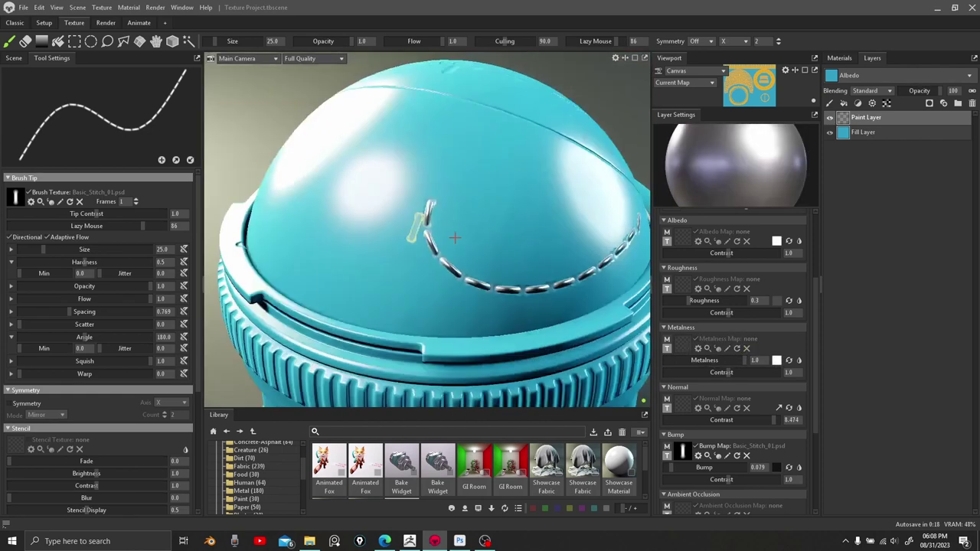
pyautogui.moveTo(457, 236)
pyautogui.keyDown('alt'); pyautogui.mouseDown(button='right')
pyautogui.moveTo(485, 278)
pyautogui.moveTo(504, 274)
pyautogui.mouseUp(button='right'); pyautogui.keyUp('alt')
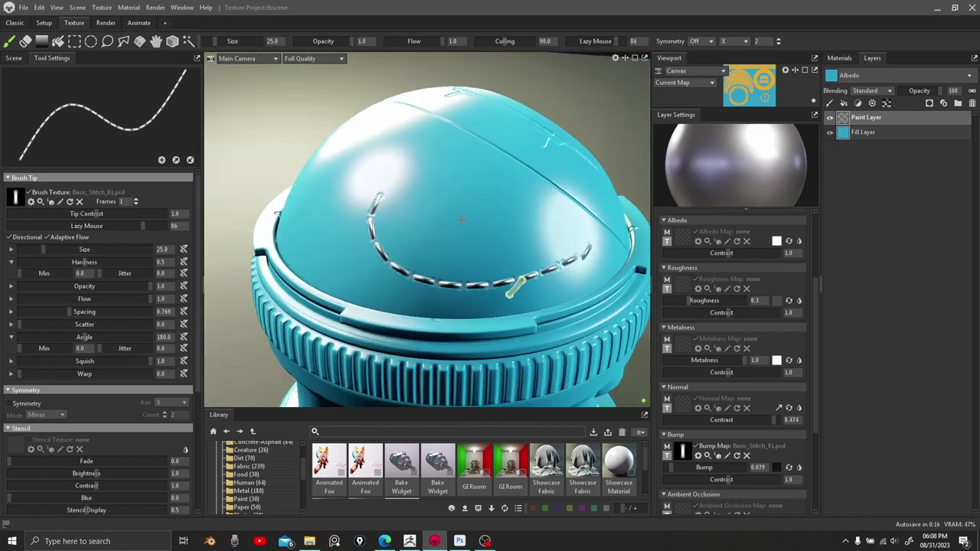
pyautogui.keyDown('alt'); pyautogui.moveTo(504, 274); pyautogui.dragTo(445, 210); pyautogui.keyUp('alt')
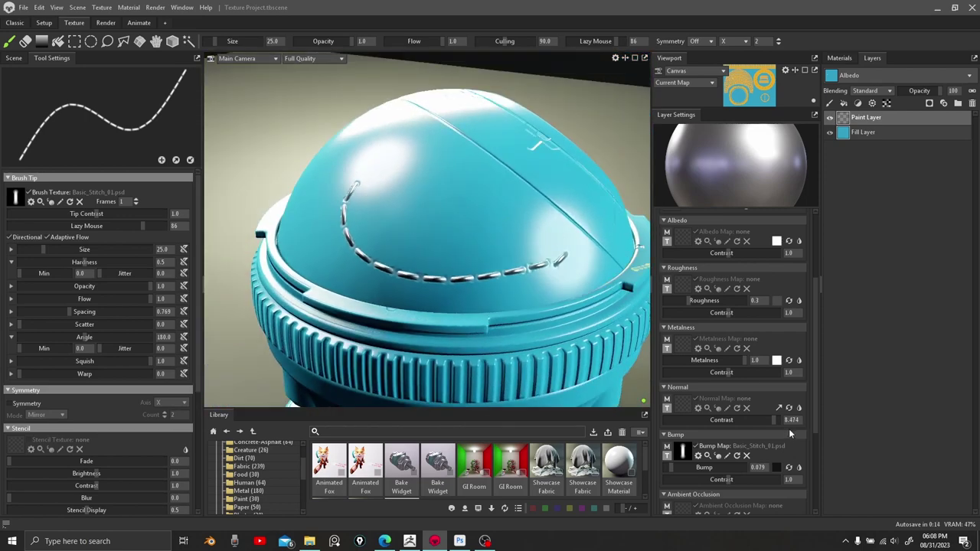
pyautogui.scroll(-3, 791, 435)
pyautogui.scroll(5, 772, 430)
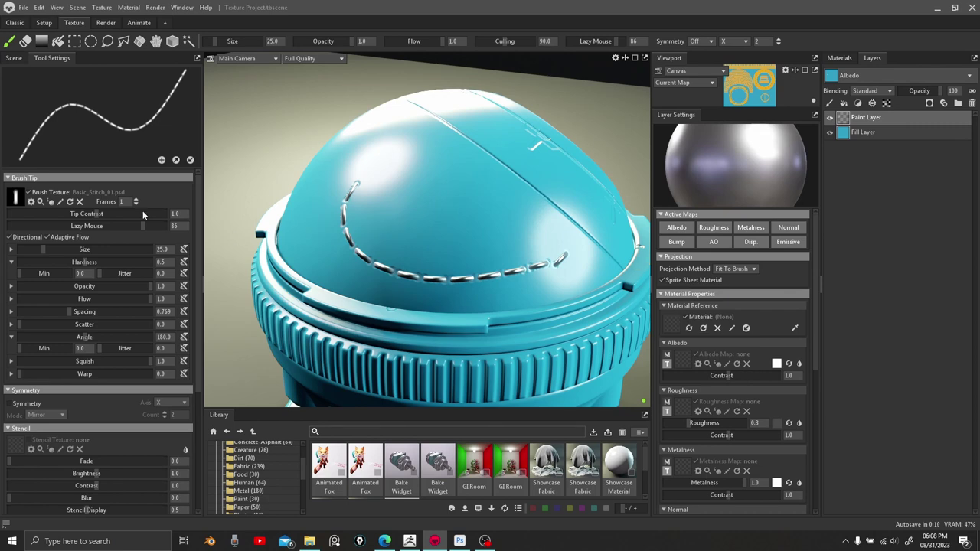
# Load Basic_Stitch_02.psd as the brush texture and paint a row of cross stitches above the curved stitch row.
pyautogui.click(16, 197)
pyautogui.doubleClick(480, 153)
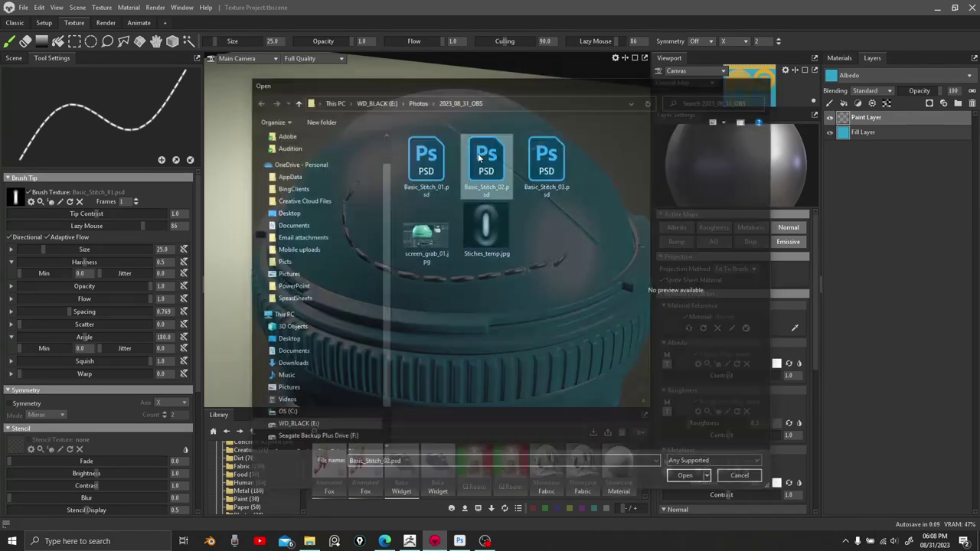
pyautogui.moveTo(540, 235); pyautogui.dragTo(363, 136)
pyautogui.scroll(5, 499, 193)
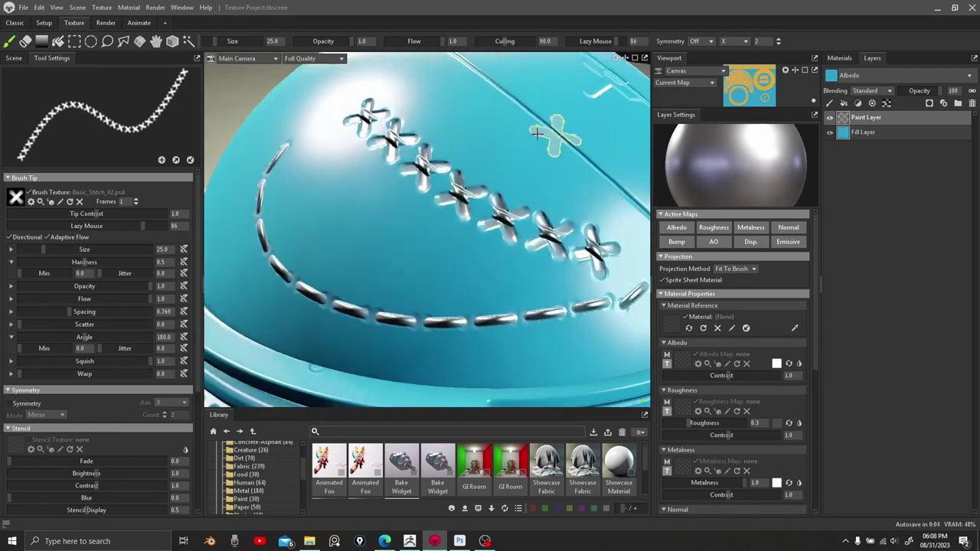
pyautogui.keyDown('alt'); pyautogui.moveTo(556, 135); pyautogui.dragTo(520, 136); pyautogui.keyUp('alt')
# Remove the Basic_Stitch_01.psd bump map from the paint layer's material.
pyautogui.scroll(-5, 506, 138)
pyautogui.scroll(-5, 691, 363)
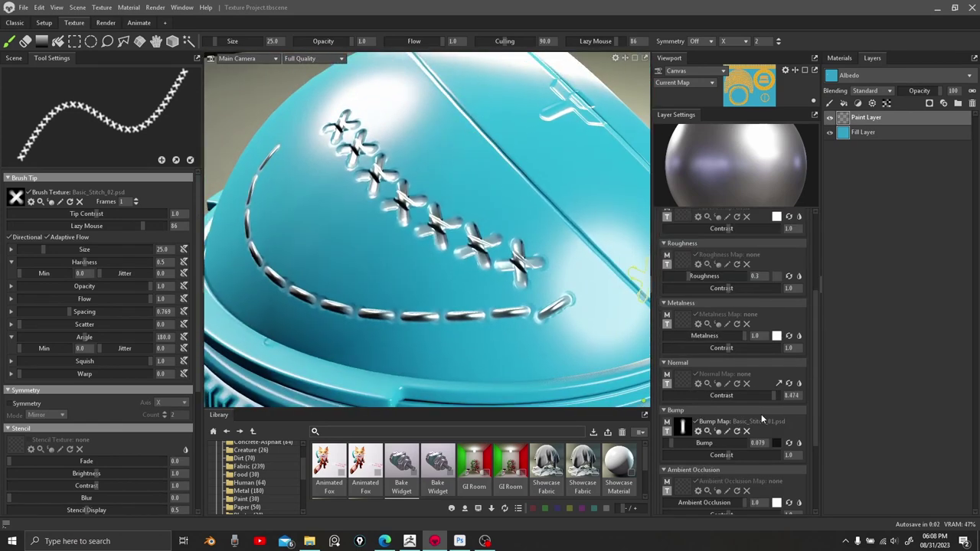
pyautogui.click(747, 333)
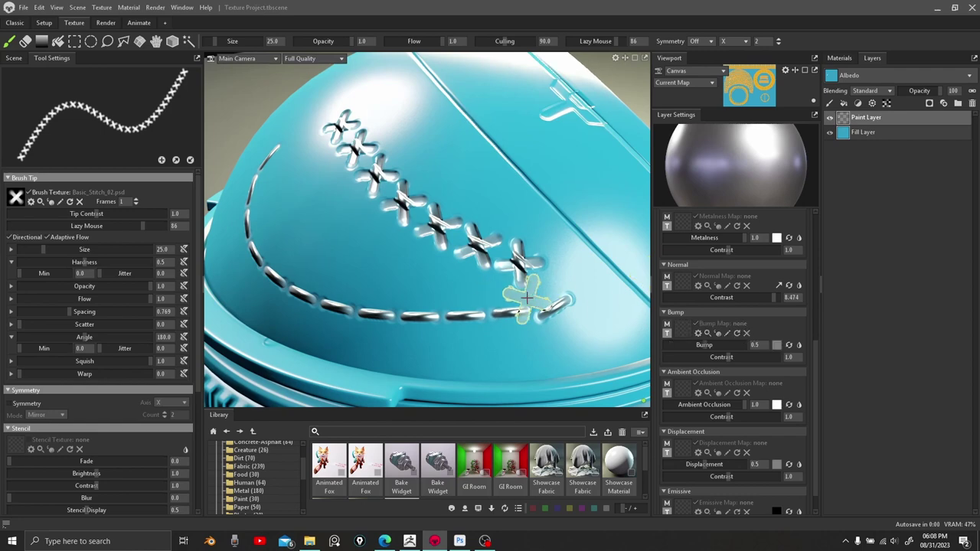
pyautogui.scroll(2, 524, 298)
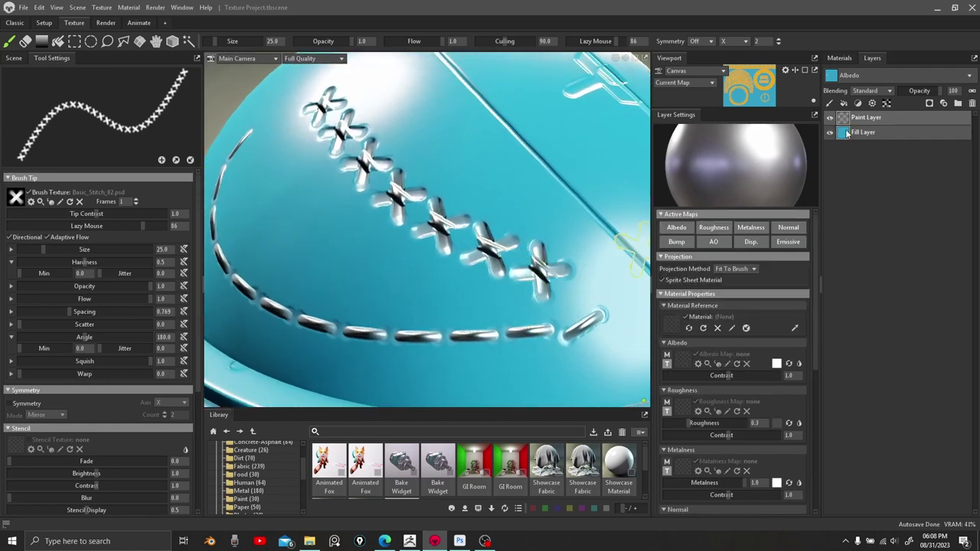
# Clear the paint layer's contents and load Basic_Stitch_02.psd as the bump map.
pyautogui.rightClick(852, 118)
pyautogui.click(888, 294)
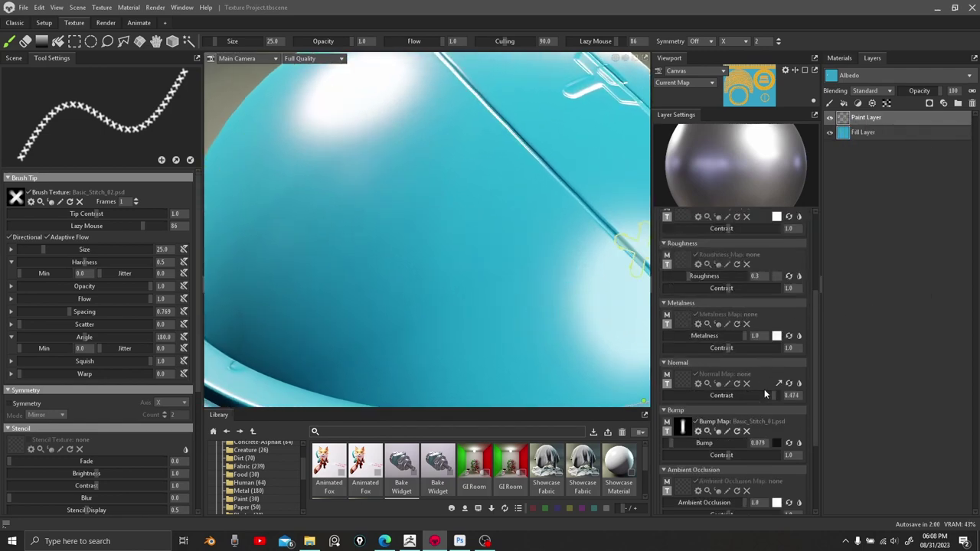
pyautogui.click(682, 432)
pyautogui.doubleClick(481, 164)
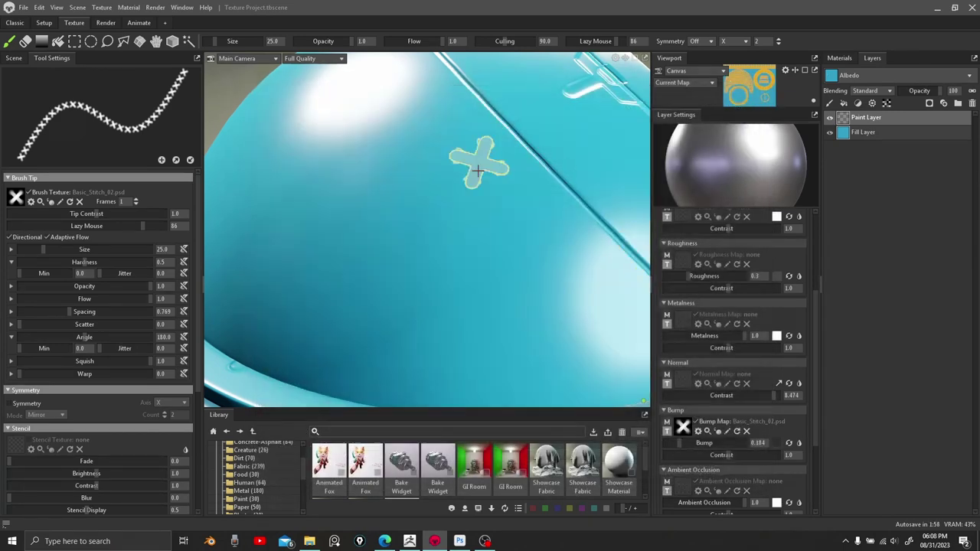
# Paint a diagonal row of cross stitches on the dome and a long curved row looping around it.
pyautogui.moveTo(571, 311)
pyautogui.mouseDown()
pyautogui.moveTo(466, 259)
pyautogui.moveTo(292, 101)
pyautogui.mouseUp()
pyautogui.scroll(-5, 437, 284)
pyautogui.keyDown('alt'); pyautogui.moveTo(415, 221); pyautogui.dragTo(411, 219); pyautogui.keyUp('alt')
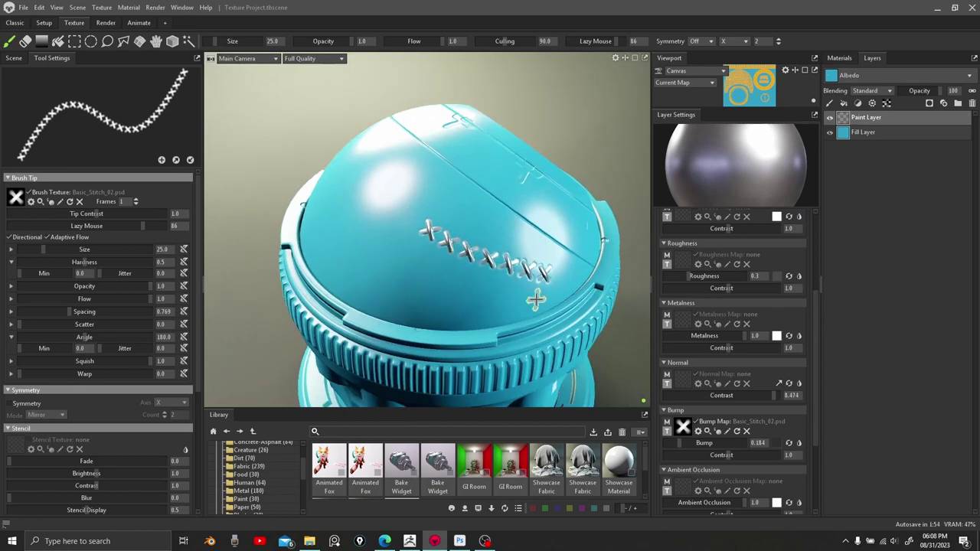
pyautogui.moveTo(457, 313)
pyautogui.mouseDown()
pyautogui.moveTo(398, 305)
pyautogui.moveTo(317, 230)
pyautogui.moveTo(360, 158)
pyautogui.moveTo(575, 230)
pyautogui.moveTo(582, 270)
pyautogui.mouseUp()
pyautogui.moveTo(475, 236)
pyautogui.keyDown('alt'); pyautogui.mouseDown()
pyautogui.moveTo(479, 245)
pyautogui.moveTo(466, 232)
pyautogui.moveTo(565, 191)
pyautogui.moveTo(440, 218)
pyautogui.moveTo(444, 264)
pyautogui.moveTo(528, 230)
pyautogui.moveTo(452, 258)
pyautogui.moveTo(474, 256)
pyautogui.mouseUp(); pyautogui.keyUp('alt')
pyautogui.scroll(4, 445, 222)
pyautogui.scroll(-3, 474, 256)
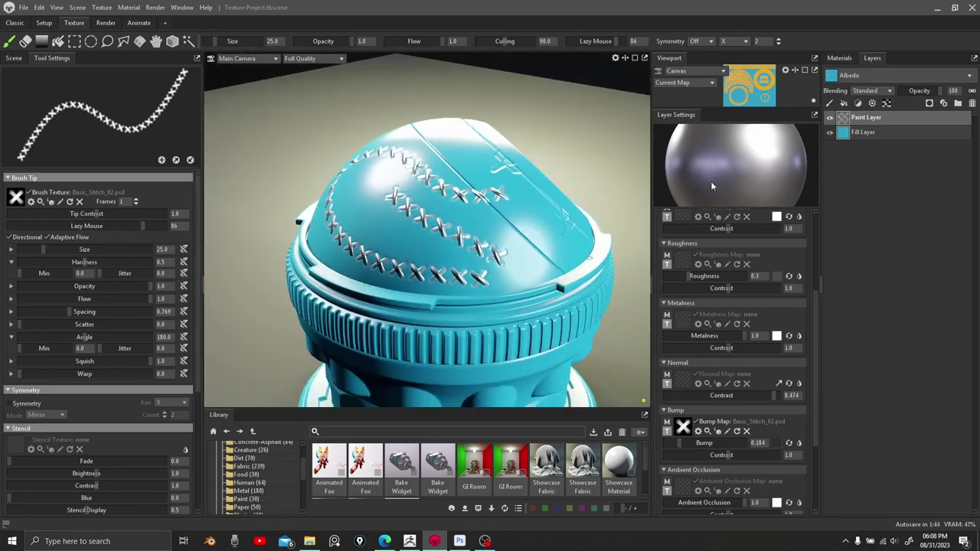
pyautogui.keyDown('alt'); pyautogui.moveTo(437, 296); pyautogui.dragTo(459, 285); pyautogui.keyUp('alt')
pyautogui.scroll(4, 439, 295)
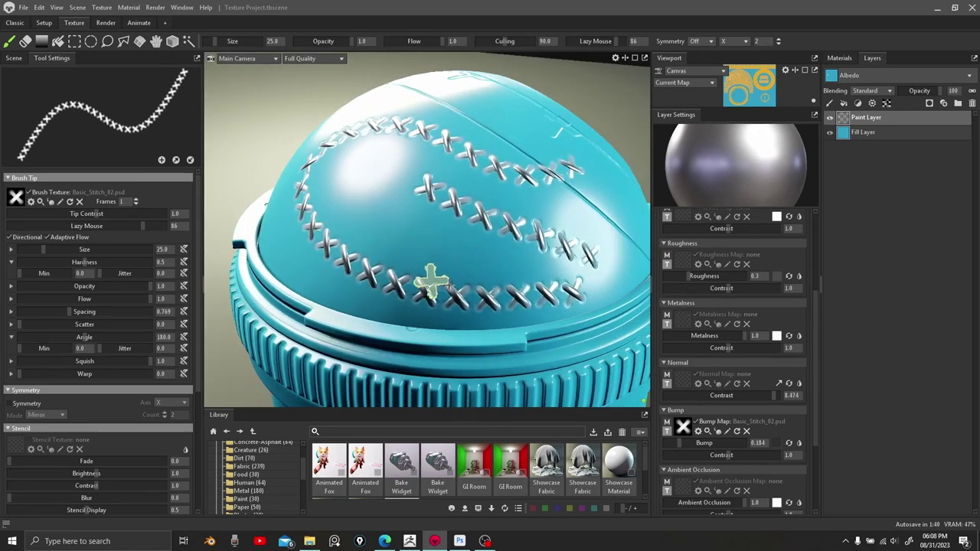
# Remove the Basic_Stitch_02.psd bump map from the paint layer's material.
pyautogui.click(747, 432)
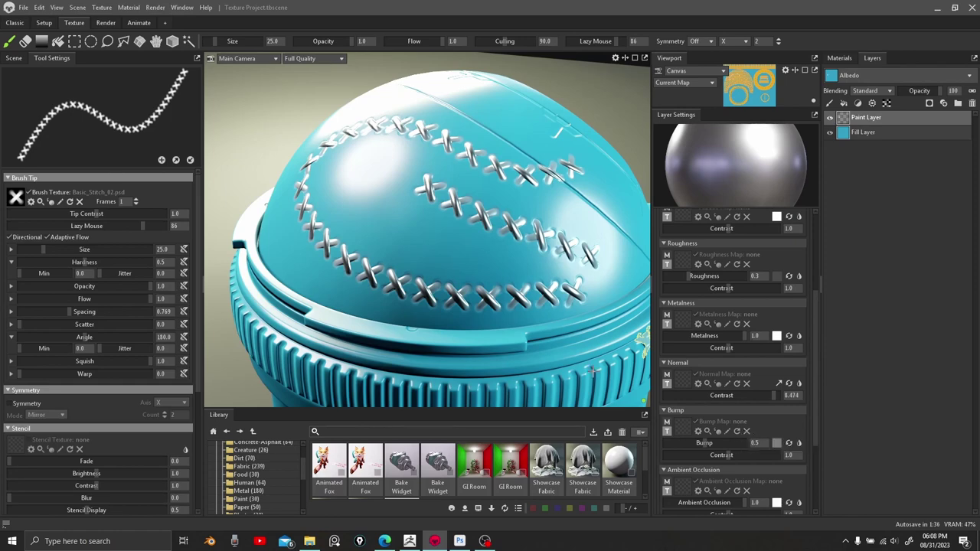
# Remove the Basic_Stitch_02.psd texture from the brush tip and clear the paint layer's contents.
pyautogui.click(79, 201)
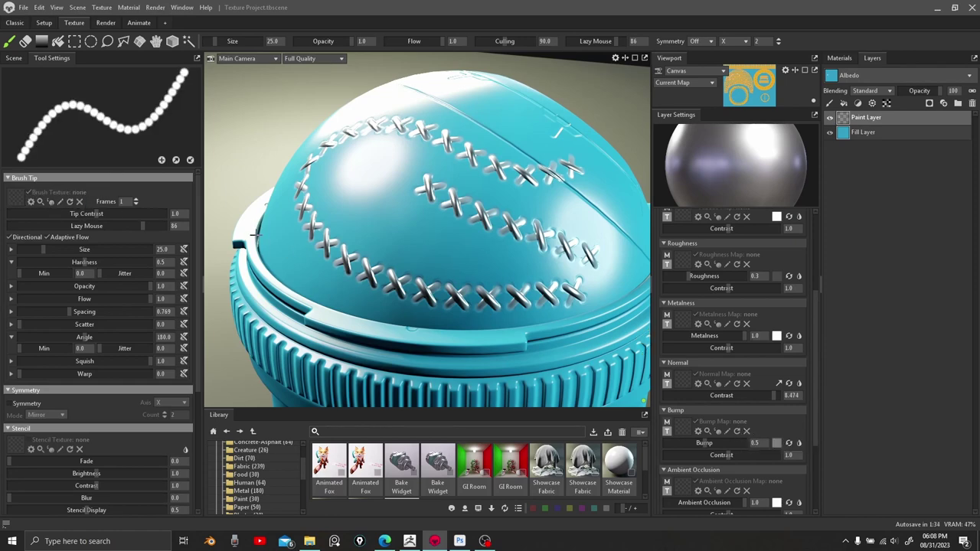
pyautogui.rightClick(840, 122)
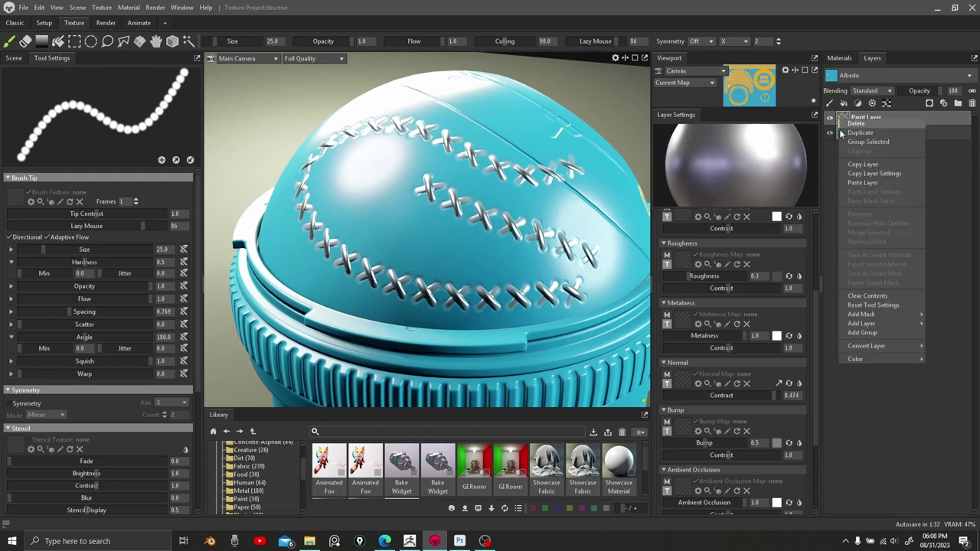
pyautogui.click(871, 295)
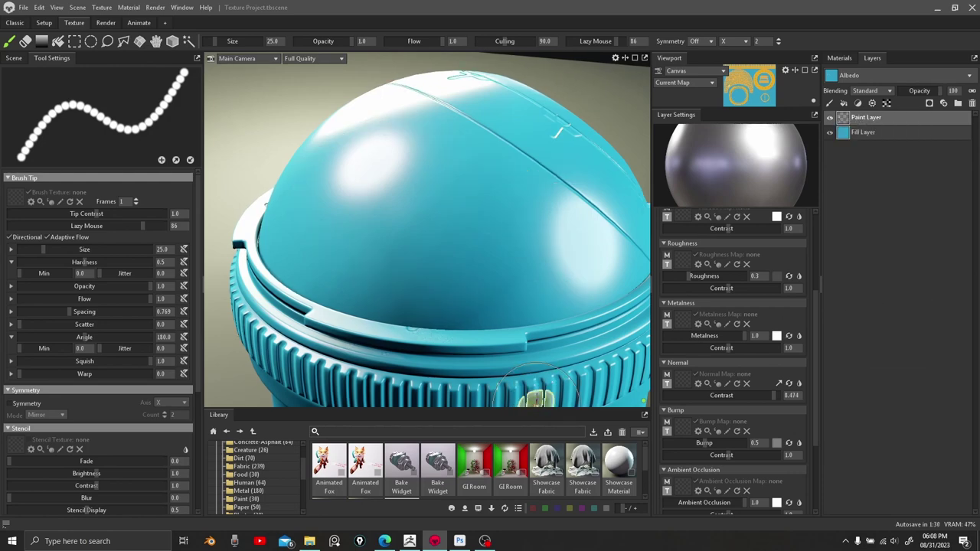
# Enlarge the library, load the Alien texture from the Textures category as the brush texture, and paint a row across the dome's lower front.
pyautogui.moveTo(559, 408); pyautogui.dragTo(559, 278)
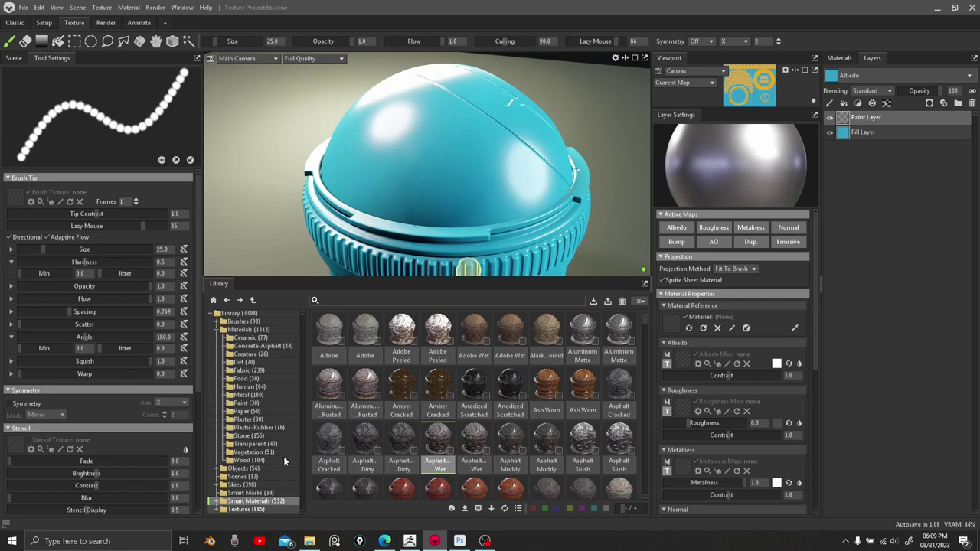
pyautogui.click(238, 510)
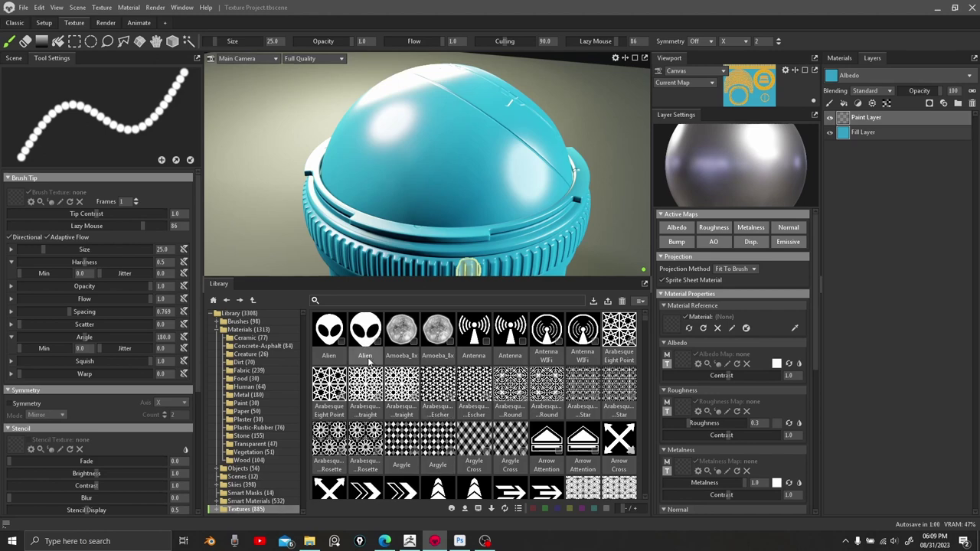
pyautogui.moveTo(330, 333)
pyautogui.mouseDown()
pyautogui.moveTo(250, 278)
pyautogui.moveTo(14, 205)
pyautogui.mouseUp()
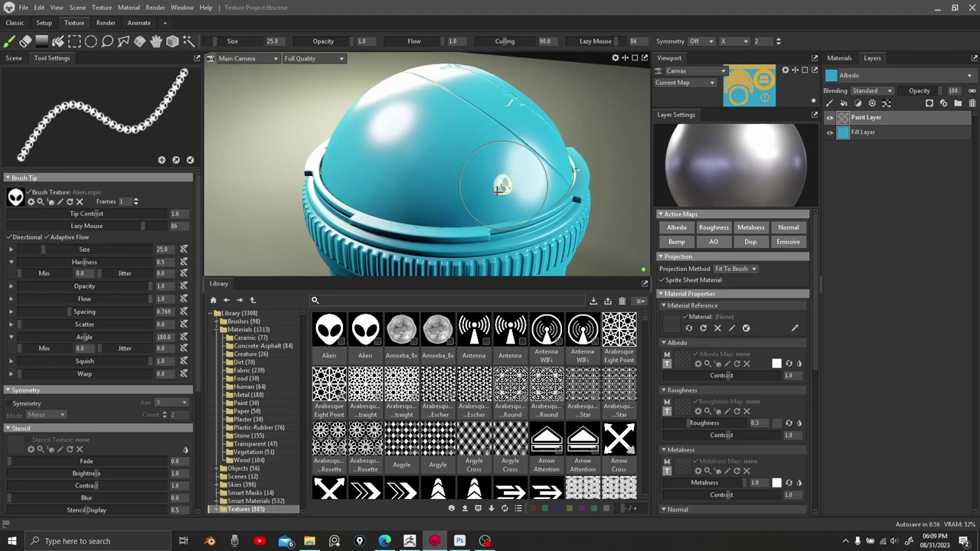
pyautogui.moveTo(475, 197)
pyautogui.mouseDown()
pyautogui.moveTo(375, 216)
pyautogui.moveTo(331, 142)
pyautogui.moveTo(341, 145)
pyautogui.mouseUp()
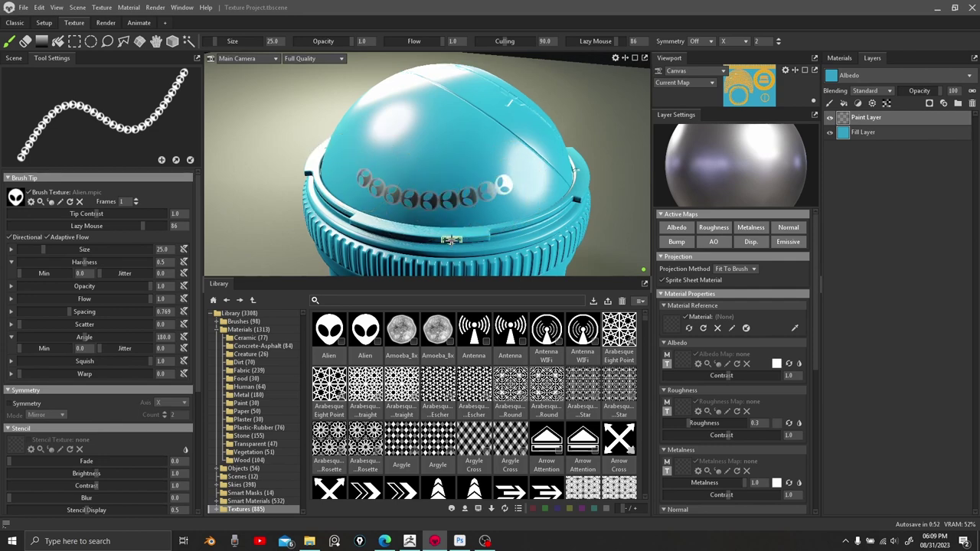
# Set the brush spacing to 1.195 and paint a second, wider-spaced arc of alien heads higher on the dome.
pyautogui.moveTo(586, 179)
pyautogui.keyDown('shift'); pyautogui.mouseDown()
pyautogui.moveTo(461, 138)
pyautogui.moveTo(543, 155)
pyautogui.moveTo(556, 127)
pyautogui.moveTo(617, 82)
pyautogui.moveTo(607, 92)
pyautogui.mouseUp(); pyautogui.keyUp('shift')
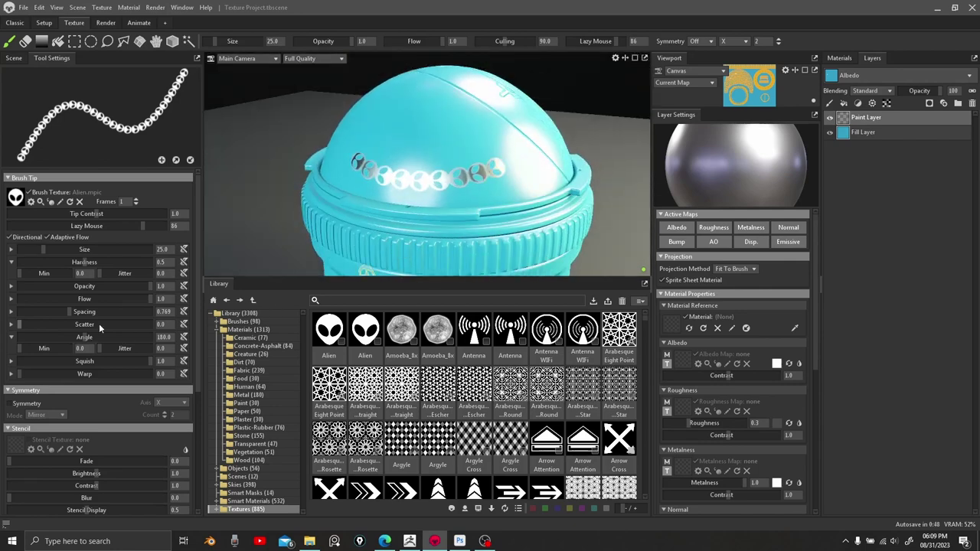
pyautogui.moveTo(67, 313); pyautogui.dragTo(98, 313)
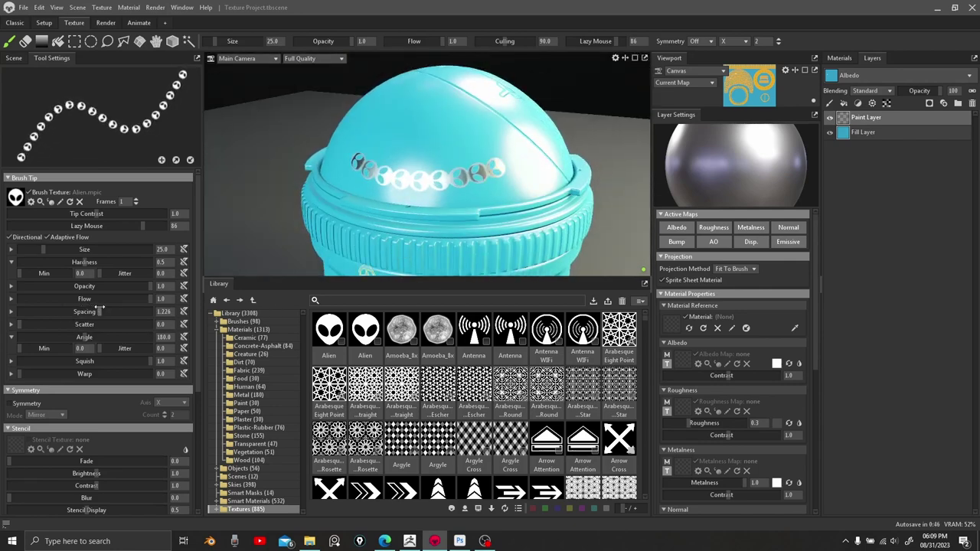
pyautogui.moveTo(531, 182)
pyautogui.mouseDown()
pyautogui.moveTo(475, 129)
pyautogui.moveTo(403, 104)
pyautogui.moveTo(383, 134)
pyautogui.moveTo(422, 145)
pyautogui.moveTo(468, 136)
pyautogui.moveTo(480, 182)
pyautogui.moveTo(473, 134)
pyautogui.mouseUp()
# Set the paint layer's metalness to 0.0 and clear its painted contents.
pyautogui.scroll(-3, 735, 451)
pyautogui.moveTo(727, 362); pyautogui.dragTo(653, 358)
pyautogui.rightClick(841, 125)
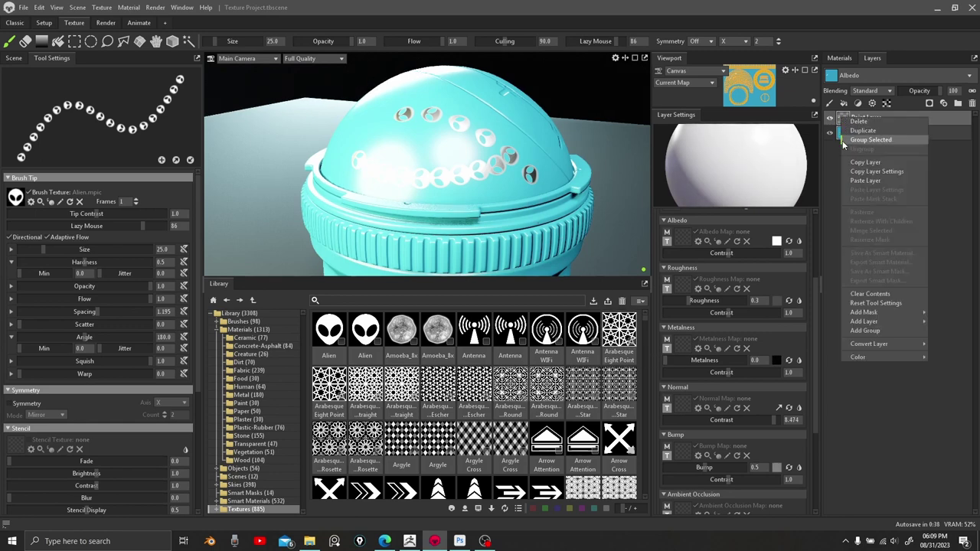
pyautogui.click(882, 297)
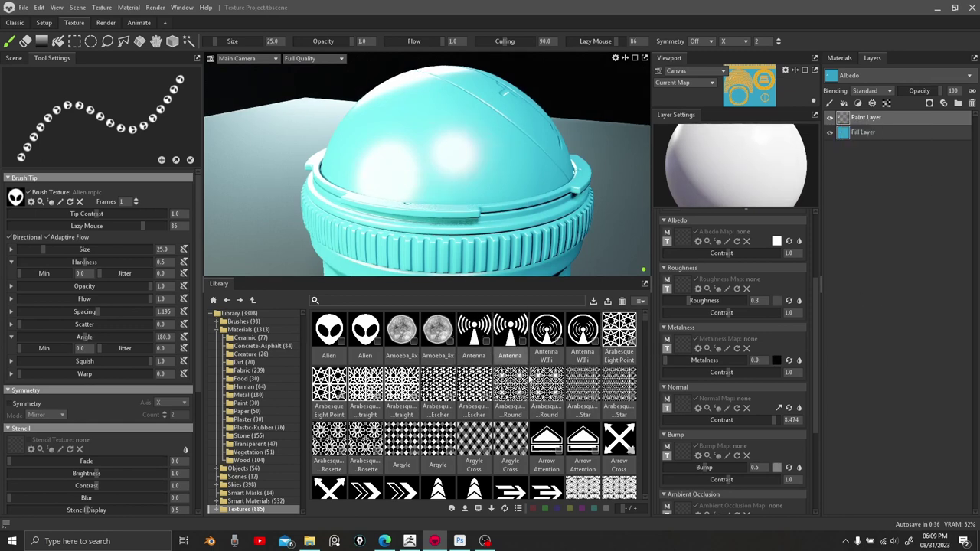
# Load the Arrow Attention texture as the brush texture and paint a diagonal row of it over the dome.
pyautogui.moveTo(481, 402); pyautogui.dragTo(17, 198)
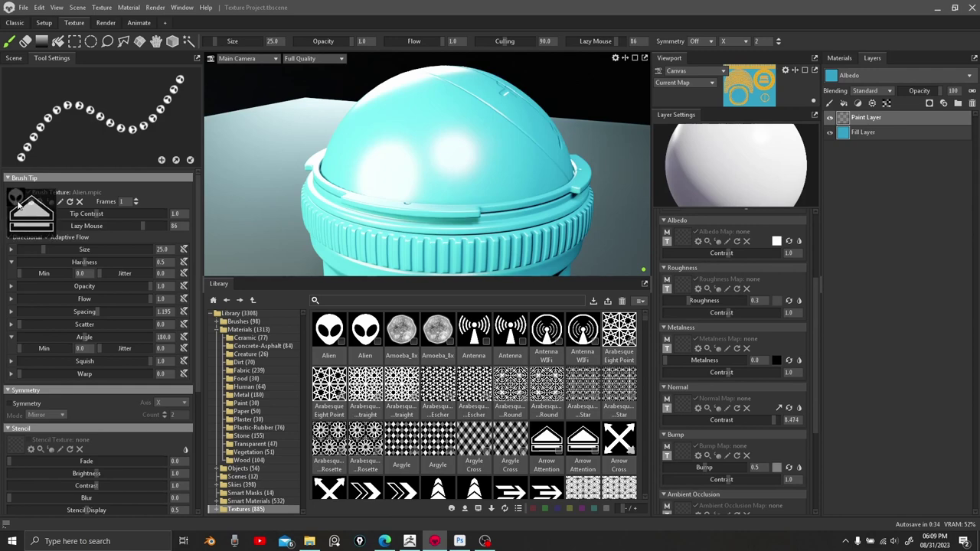
pyautogui.moveTo(512, 170)
pyautogui.mouseDown()
pyautogui.moveTo(436, 96)
pyautogui.moveTo(375, 79)
pyautogui.moveTo(326, 92)
pyautogui.mouseUp()
pyautogui.moveTo(452, 133)
pyautogui.keyDown('alt'); pyautogui.mouseDown()
pyautogui.moveTo(466, 150)
pyautogui.moveTo(542, 175)
pyautogui.moveTo(461, 171)
pyautogui.mouseUp(); pyautogui.keyUp('alt')
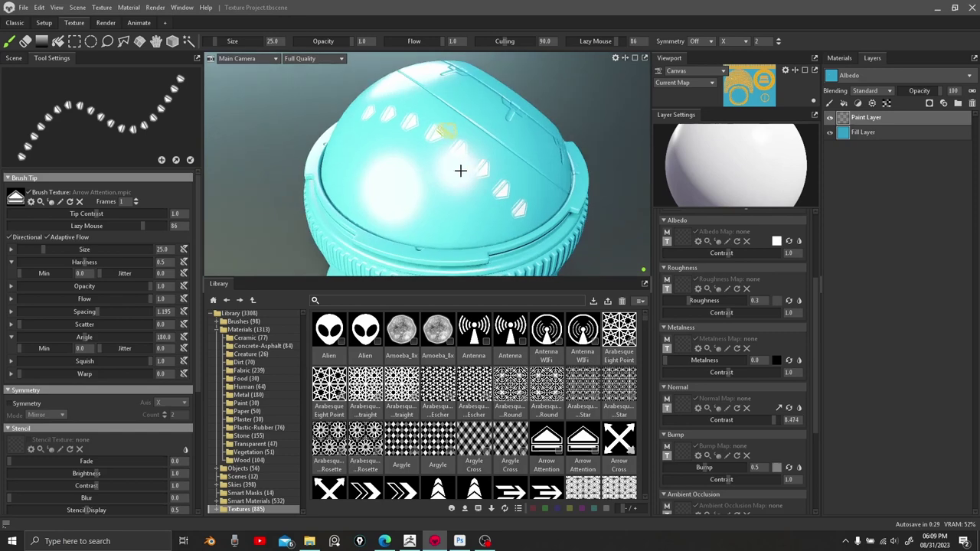
# Clear the paint layer's contents and load the Arrow Direction Forward texture as the brush texture.
pyautogui.rightClick(847, 120)
pyautogui.click(872, 295)
pyautogui.scroll(-3, 329, 348)
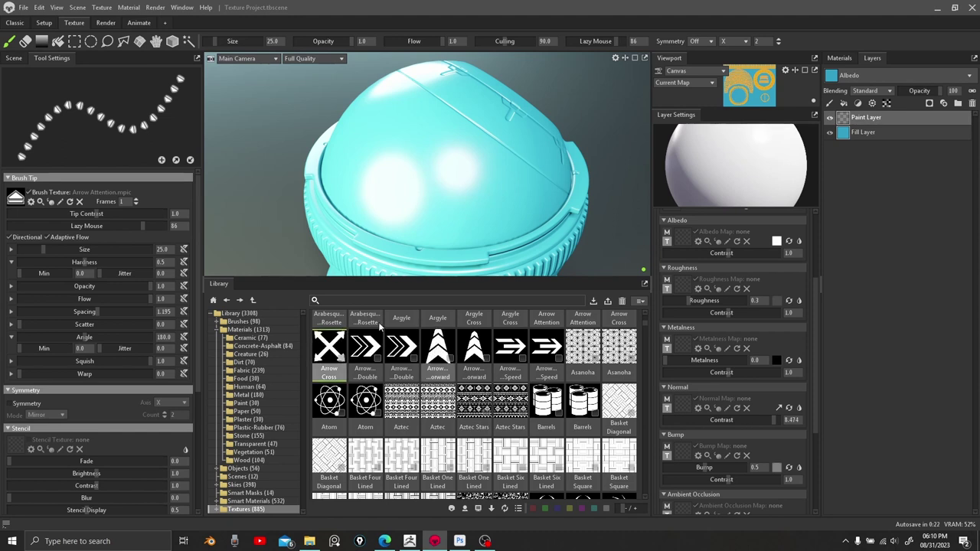
pyautogui.click(437, 348)
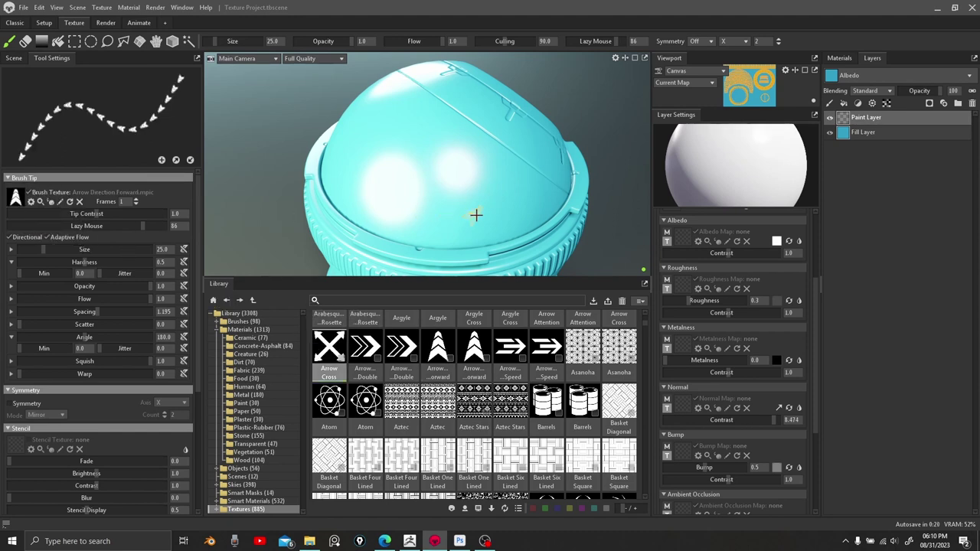
# Test and undo a diagonal arrow row, set the brush angle to 360, and paint the row again on the dome.
pyautogui.moveTo(494, 203)
pyautogui.mouseDown()
pyautogui.moveTo(411, 149)
pyautogui.moveTo(360, 145)
pyautogui.moveTo(432, 164)
pyautogui.mouseUp()
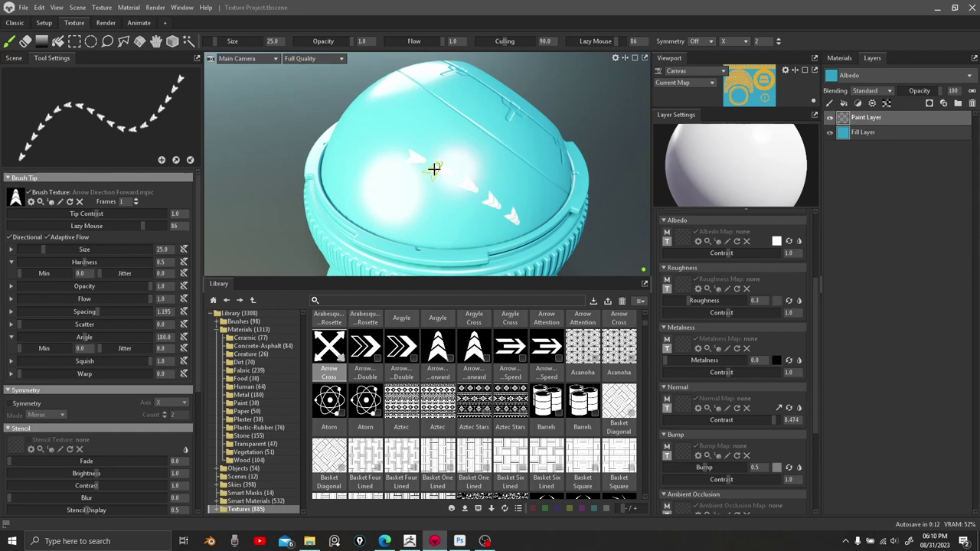
pyautogui.hotkey('ctrl', 'z')
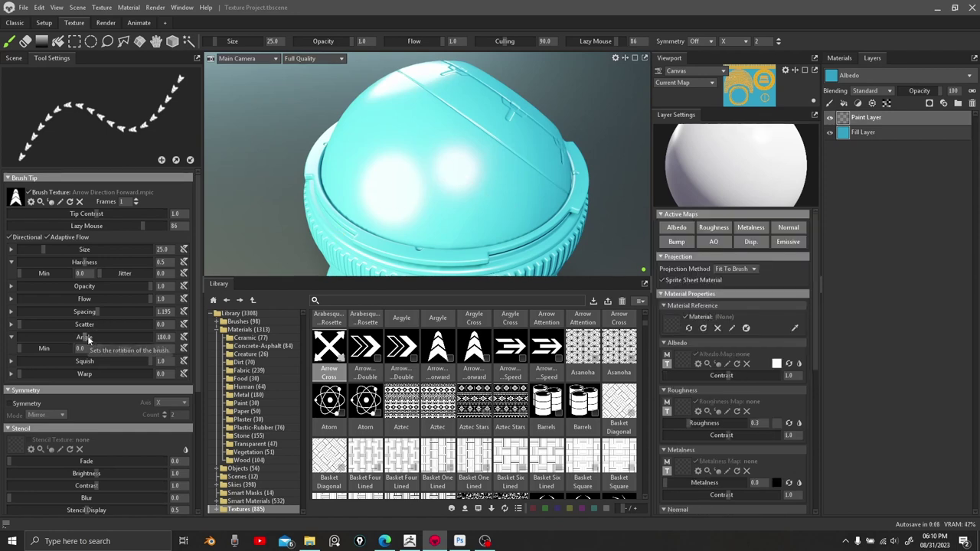
pyautogui.moveTo(91, 337); pyautogui.dragTo(164, 337)
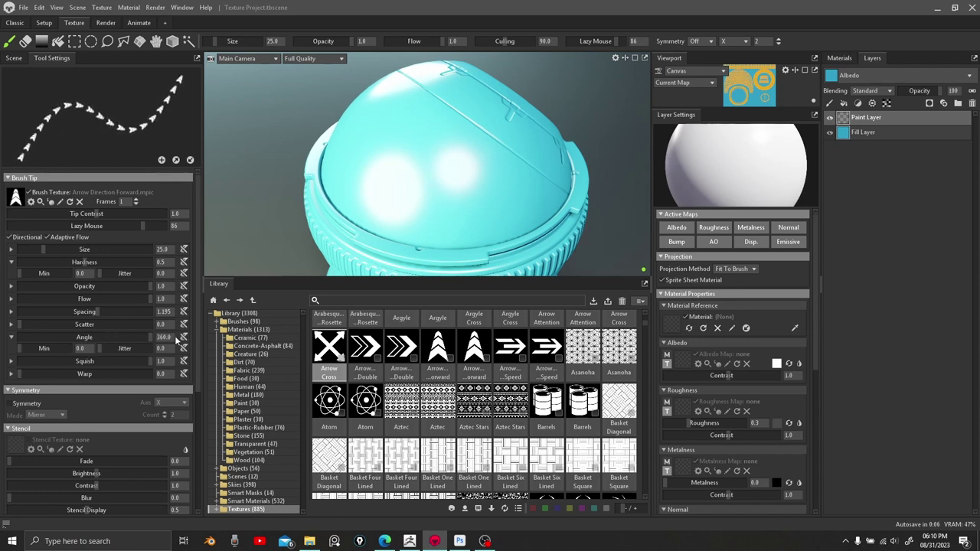
pyautogui.moveTo(513, 213)
pyautogui.mouseDown()
pyautogui.moveTo(429, 146)
pyautogui.moveTo(383, 146)
pyautogui.mouseUp()
# Try a brush spacing of 0.575 with a diagonal arrow stroke on the dome, and undo the stroke.
pyautogui.moveTo(90, 312); pyautogui.dragTo(55, 312)
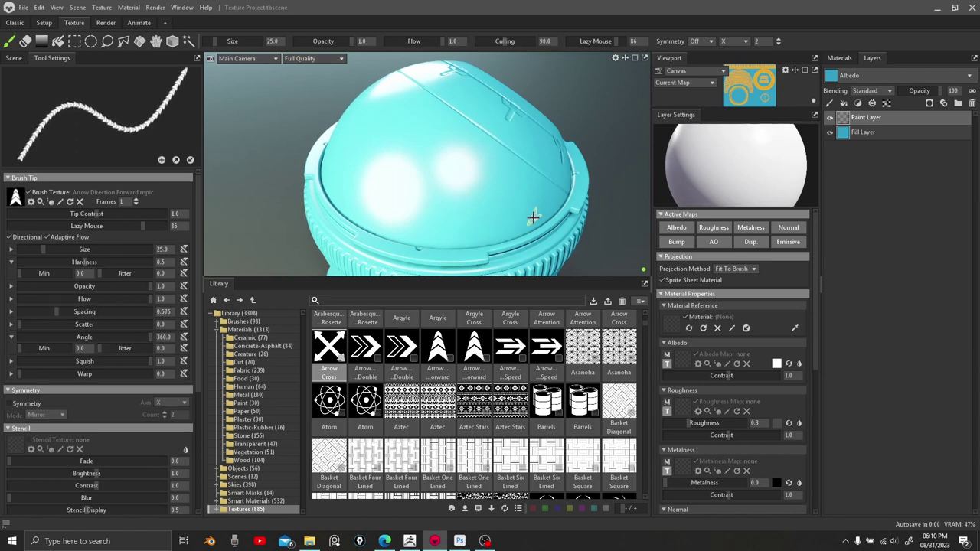
pyautogui.moveTo(508, 196)
pyautogui.mouseDown()
pyautogui.moveTo(437, 135)
pyautogui.moveTo(400, 130)
pyautogui.mouseUp()
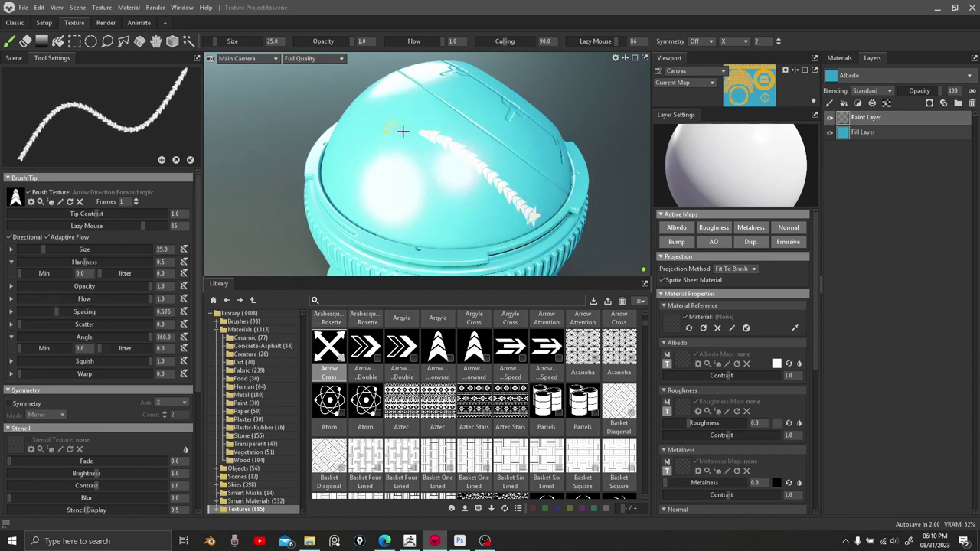
pyautogui.hotkey('ctrl', 'z')
# Set the brush spacing to 0.978 and paint a curved row of arrows looping around the dome's front.
pyautogui.moveTo(58, 311)
pyautogui.mouseDown()
pyautogui.moveTo(43, 304)
pyautogui.moveTo(84, 300)
pyautogui.mouseUp()
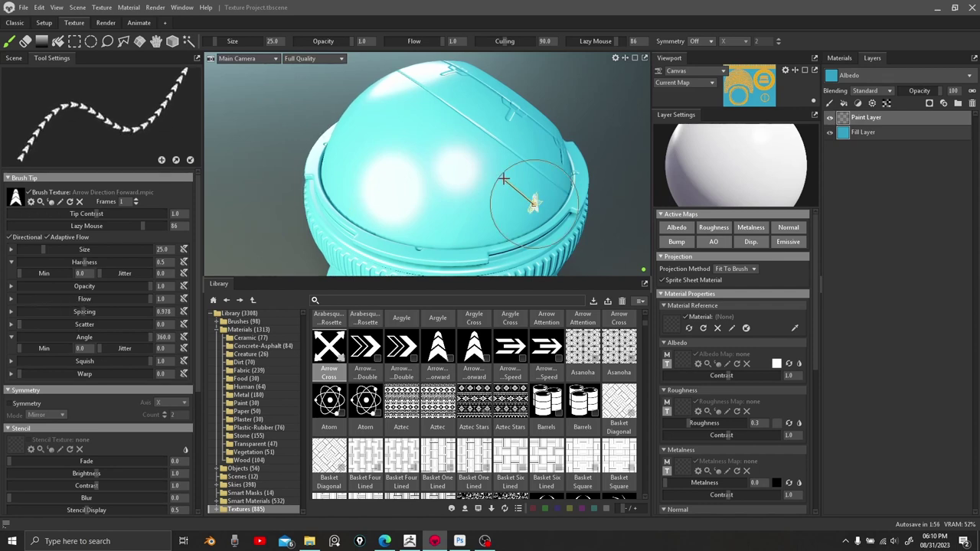
pyautogui.moveTo(503, 178)
pyautogui.mouseDown()
pyautogui.moveTo(452, 143)
pyautogui.moveTo(405, 145)
pyautogui.moveTo(357, 214)
pyautogui.moveTo(536, 244)
pyautogui.mouseUp()
# Find the Checkered Circle texture in the library and load it as the brush texture.
pyautogui.scroll(-2, 527, 425)
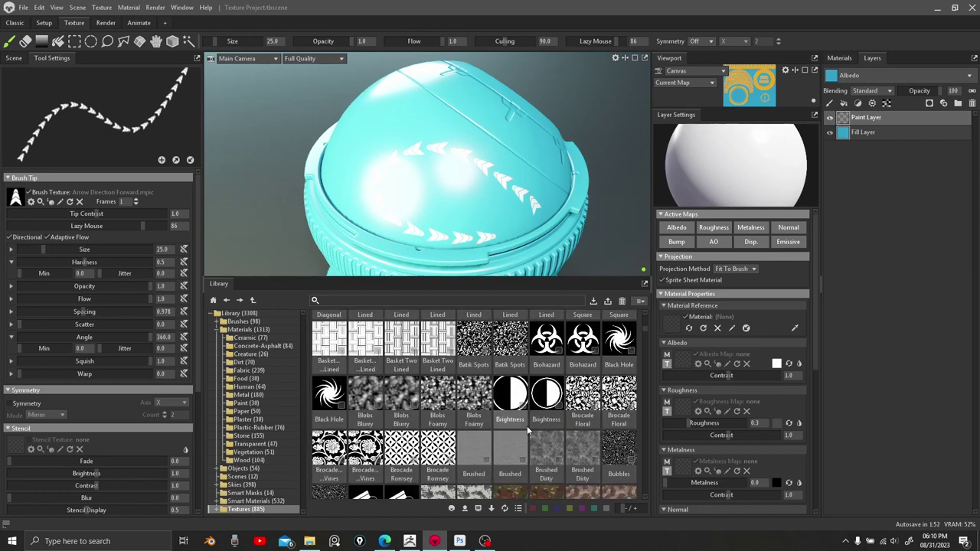
pyautogui.scroll(-10, 527, 426)
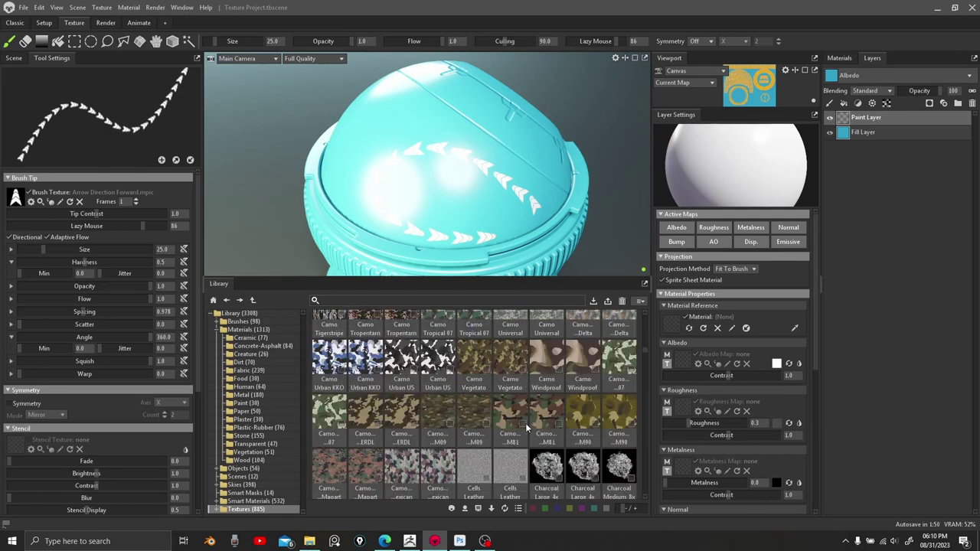
pyautogui.scroll(-3, 526, 423)
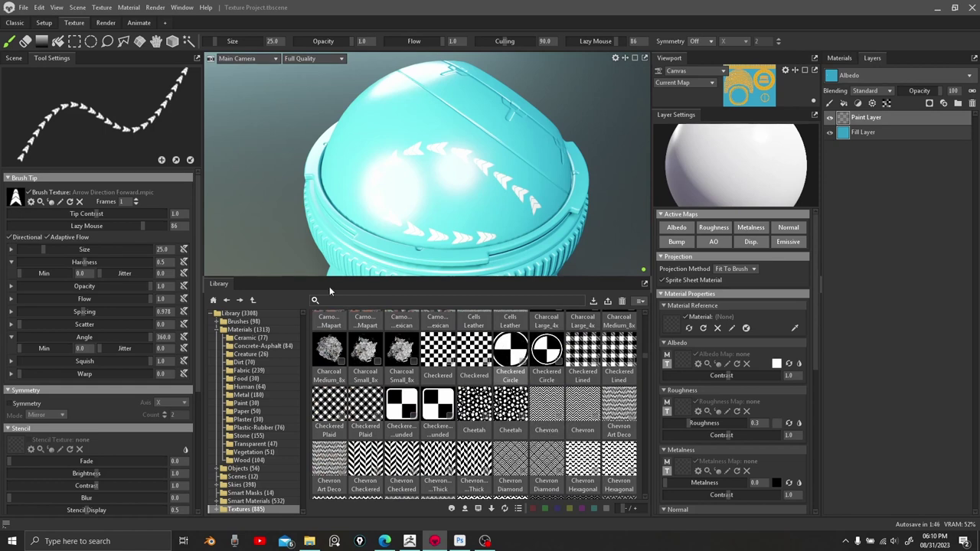
pyautogui.moveTo(510, 350)
pyautogui.mouseDown()
pyautogui.moveTo(46, 229)
pyautogui.moveTo(15, 197)
pyautogui.mouseUp()
pyautogui.scroll(-3, 712, 415)
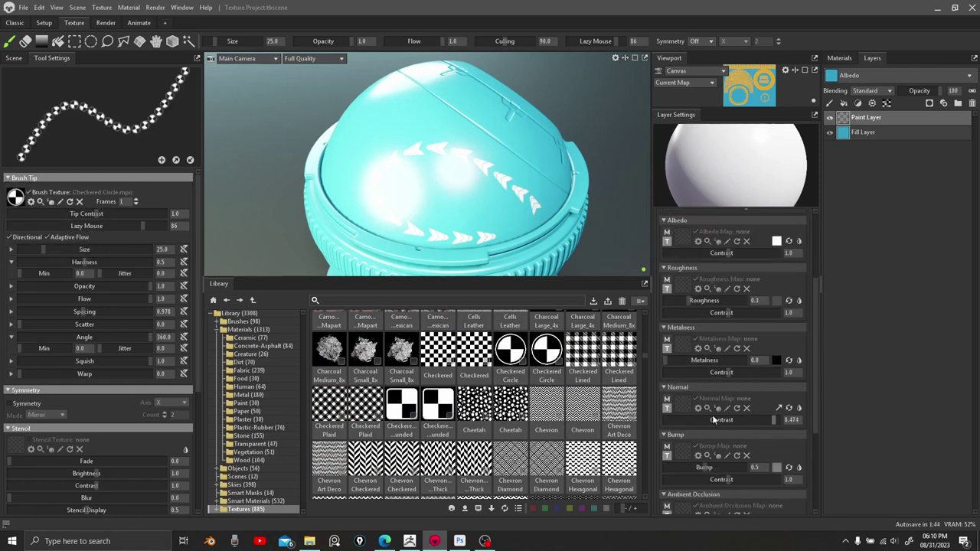
pyautogui.scroll(-3, 712, 415)
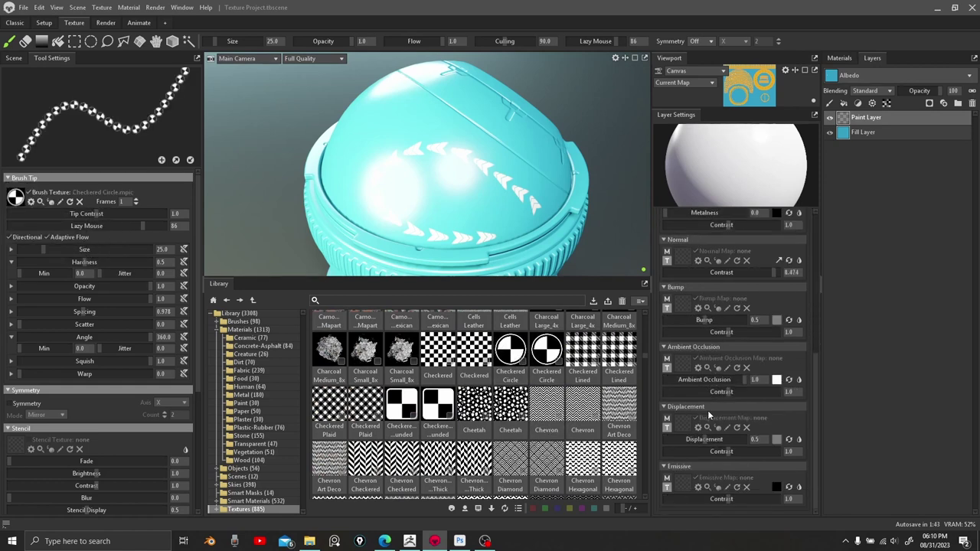
# Clear the arrows from the paint layer and paint a looping row of checkered circles on the dome.
pyautogui.rightClick(847, 121)
pyautogui.click(886, 299)
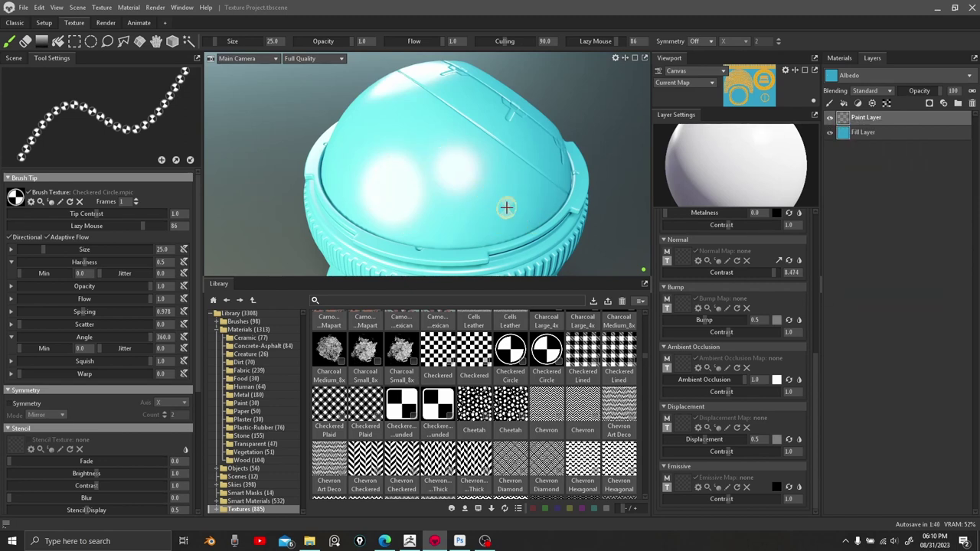
pyautogui.moveTo(507, 206)
pyautogui.mouseDown()
pyautogui.moveTo(483, 156)
pyautogui.moveTo(403, 114)
pyautogui.moveTo(350, 179)
pyautogui.moveTo(464, 245)
pyautogui.moveTo(511, 242)
pyautogui.mouseUp()
# Clear the paint layer's contents and load the Circle Triple texture as the brush texture.
pyautogui.scroll(-5, 527, 440)
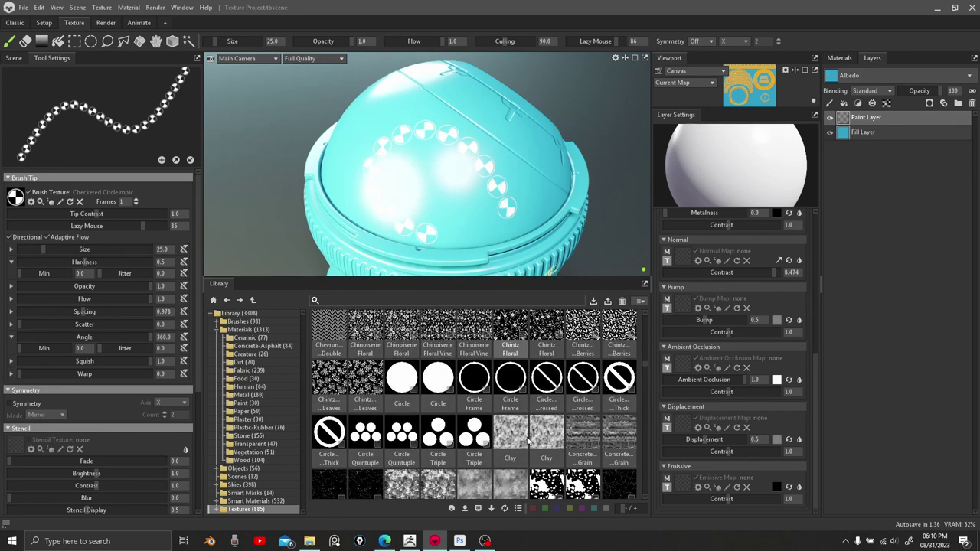
pyautogui.rightClick(845, 126)
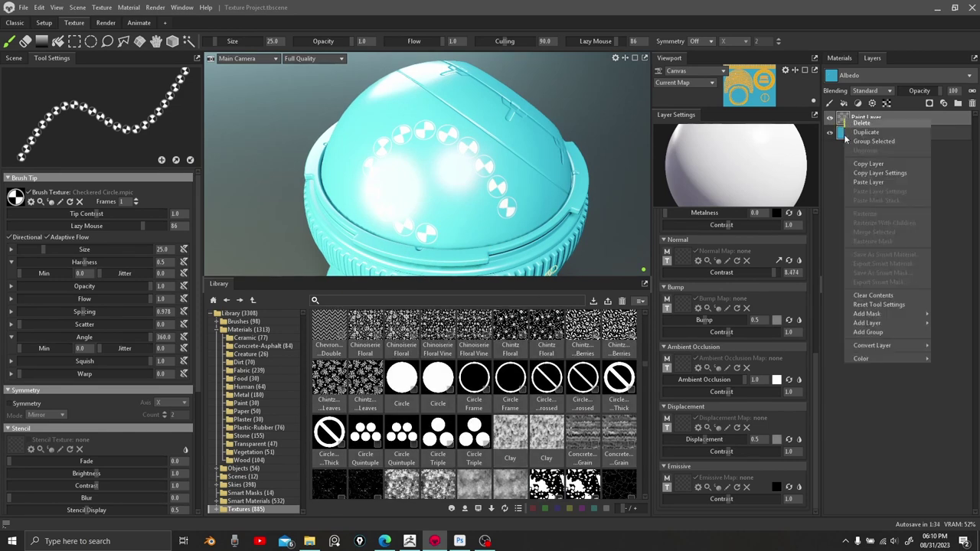
pyautogui.click(881, 296)
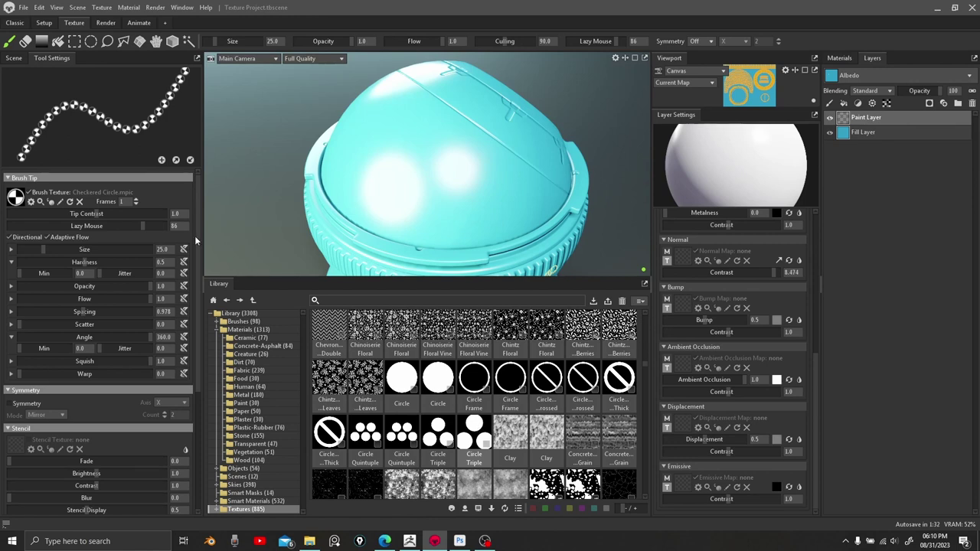
pyautogui.moveTo(195, 242); pyautogui.dragTo(19, 200)
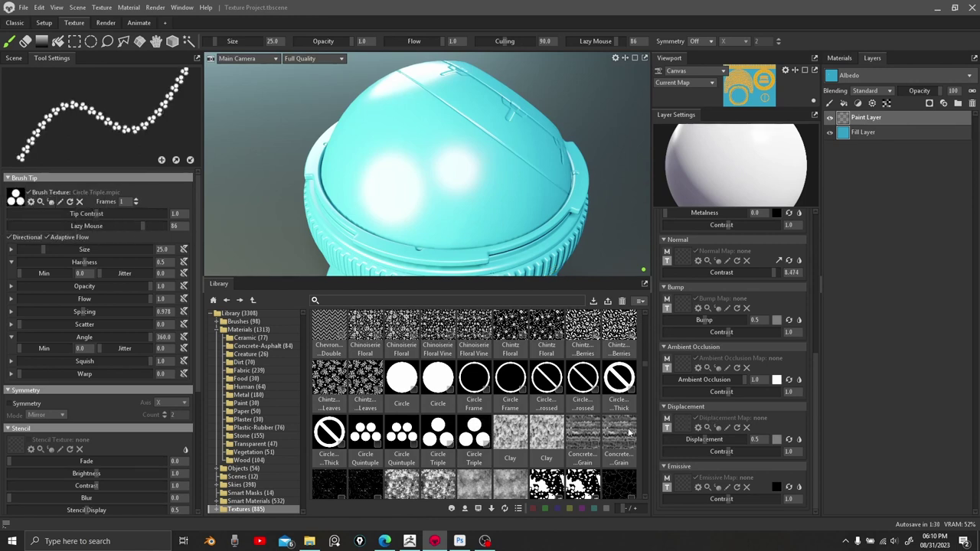
# Set the paint layer's bump to 0.891 and paint a long curved row of triple circles across the dome.
pyautogui.moveTo(474, 433)
pyautogui.mouseDown()
pyautogui.moveTo(730, 442)
pyautogui.moveTo(681, 459)
pyautogui.mouseUp()
pyautogui.moveTo(532, 204)
pyautogui.mouseDown()
pyautogui.moveTo(366, 184)
pyautogui.moveTo(344, 137)
pyautogui.moveTo(419, 101)
pyautogui.moveTo(438, 101)
pyautogui.mouseUp()
pyautogui.scroll(3, 414, 167)
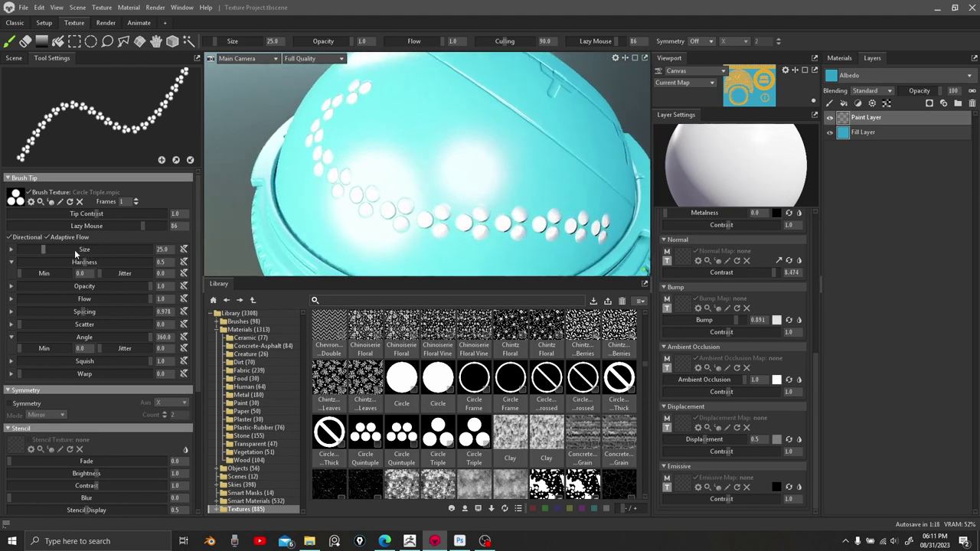
# Set the brush hardness to 1.0, clear the paint layer, and paint a new diagonal row of triple circles on the dome.
pyautogui.moveTo(87, 262); pyautogui.dragTo(137, 262)
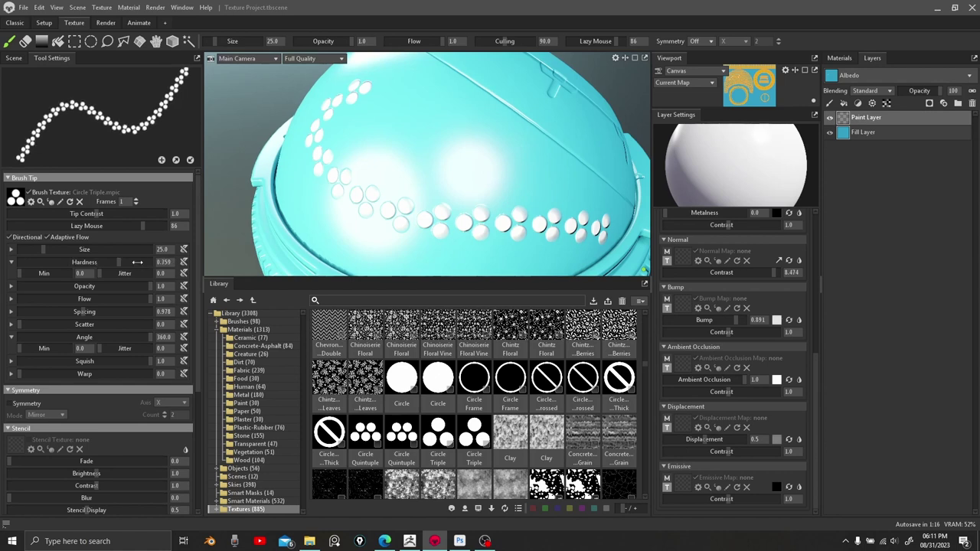
pyautogui.rightClick(847, 122)
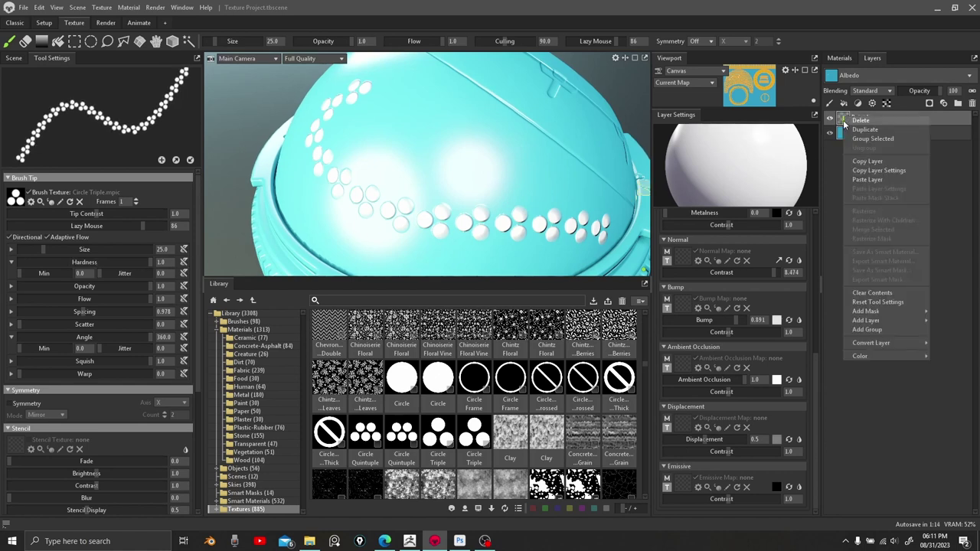
pyautogui.click(872, 292)
pyautogui.moveTo(613, 227); pyautogui.dragTo(352, 93)
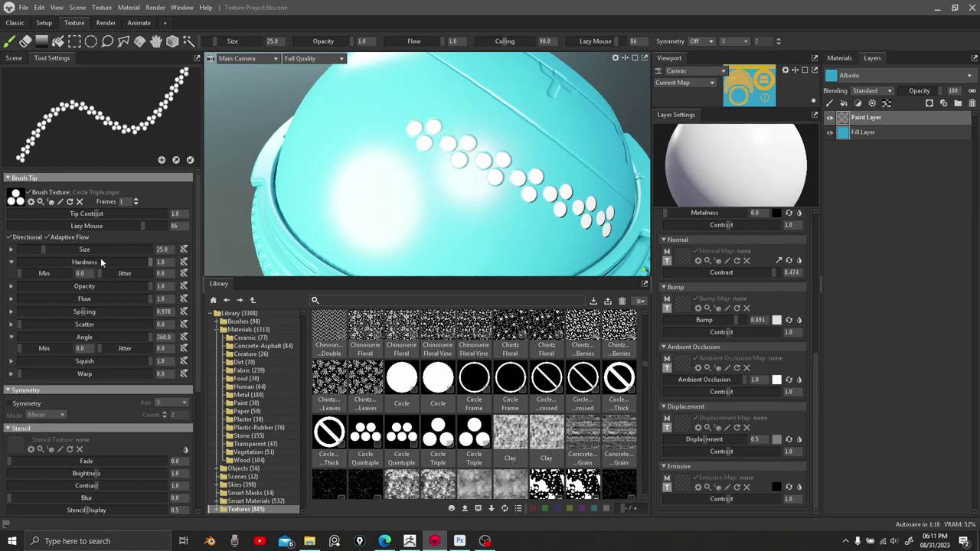
# Test a brush hardness of 0.187 with a second row of triple circles on the dome, and return the hardness to 1.0.
pyautogui.moveTo(101, 263); pyautogui.dragTo(43, 263)
pyautogui.moveTo(561, 250)
pyautogui.mouseDown()
pyautogui.moveTo(375, 212)
pyautogui.moveTo(268, 162)
pyautogui.mouseUp()
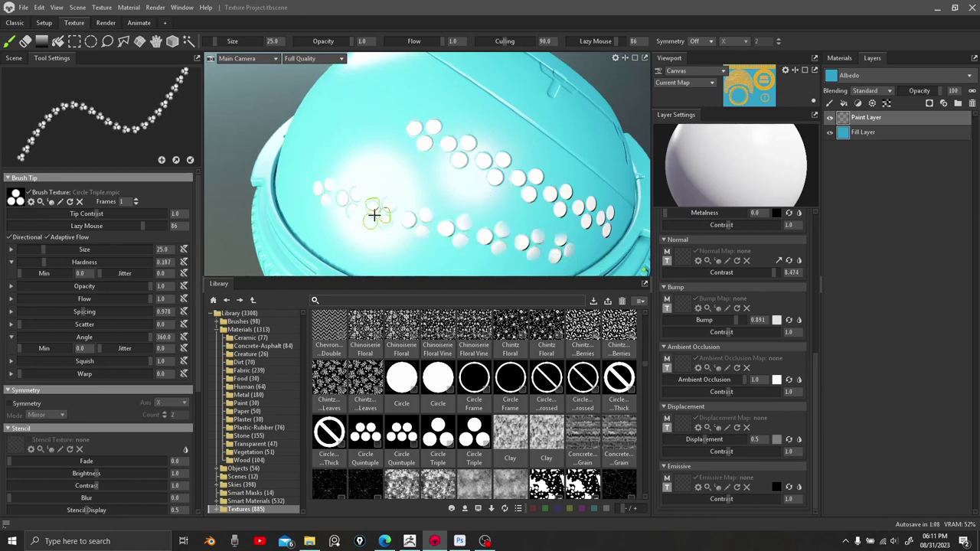
pyautogui.moveTo(102, 264); pyautogui.dragTo(162, 262)
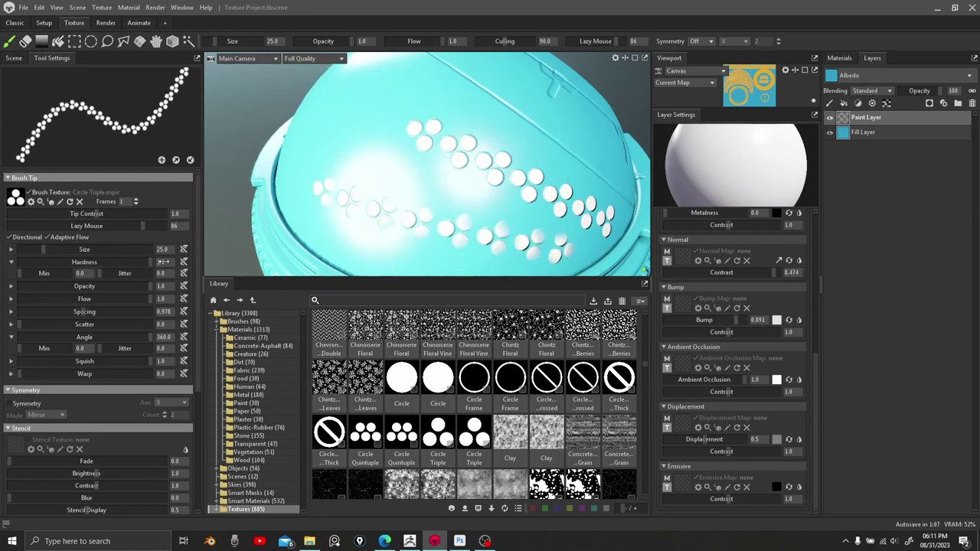
# Clear the paint layer's contents and set its albedo color to pure red.
pyautogui.rightClick(846, 120)
pyautogui.click(874, 294)
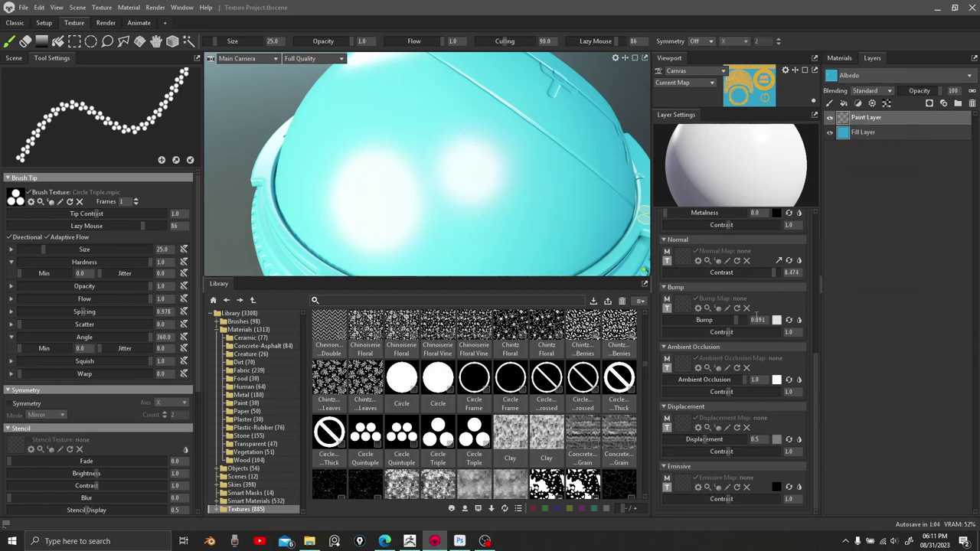
pyautogui.scroll(2, 750, 310)
pyautogui.scroll(5, 748, 304)
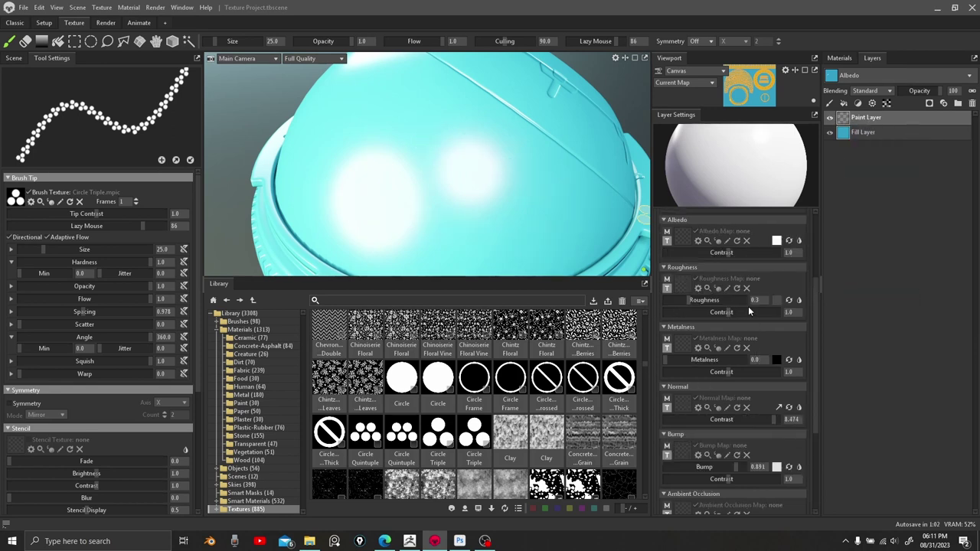
pyautogui.click(777, 289)
pyautogui.click(467, 227)
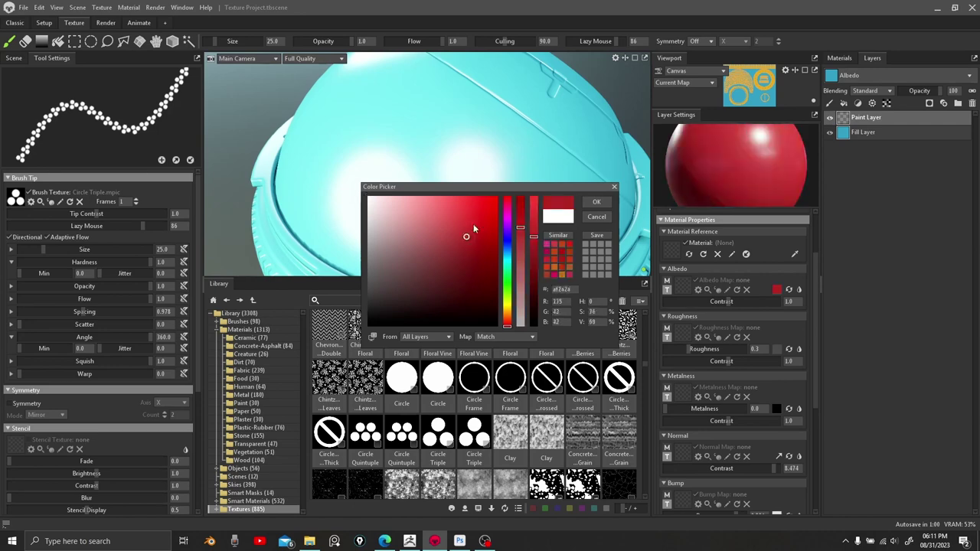
pyautogui.click(595, 202)
# Paint a diagonal row of red triple circles across the dome and set the paint layer's emissive color to red ff0000.
pyautogui.moveTo(594, 201)
pyautogui.mouseDown()
pyautogui.moveTo(564, 204)
pyautogui.moveTo(451, 138)
pyautogui.moveTo(339, 101)
pyautogui.moveTo(458, 187)
pyautogui.mouseUp()
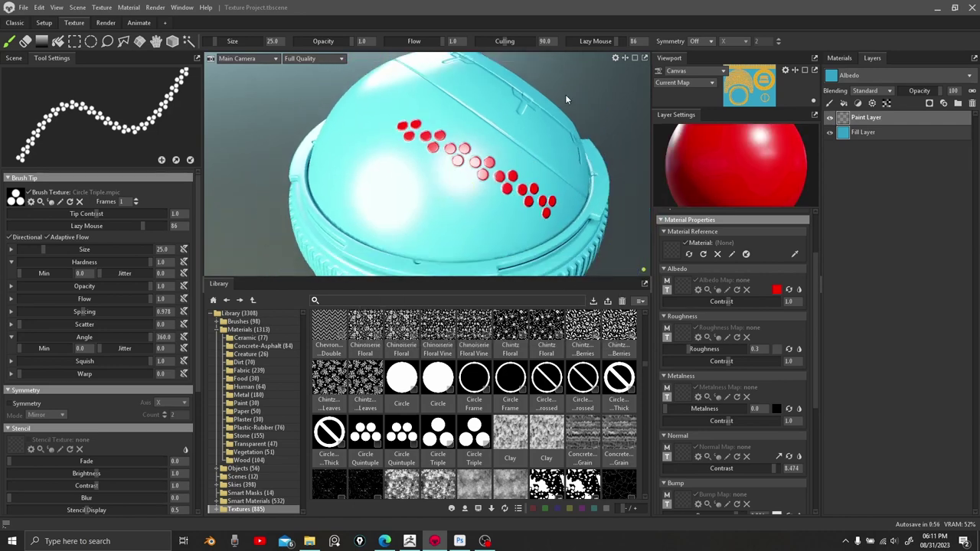
pyautogui.scroll(-5, 706, 369)
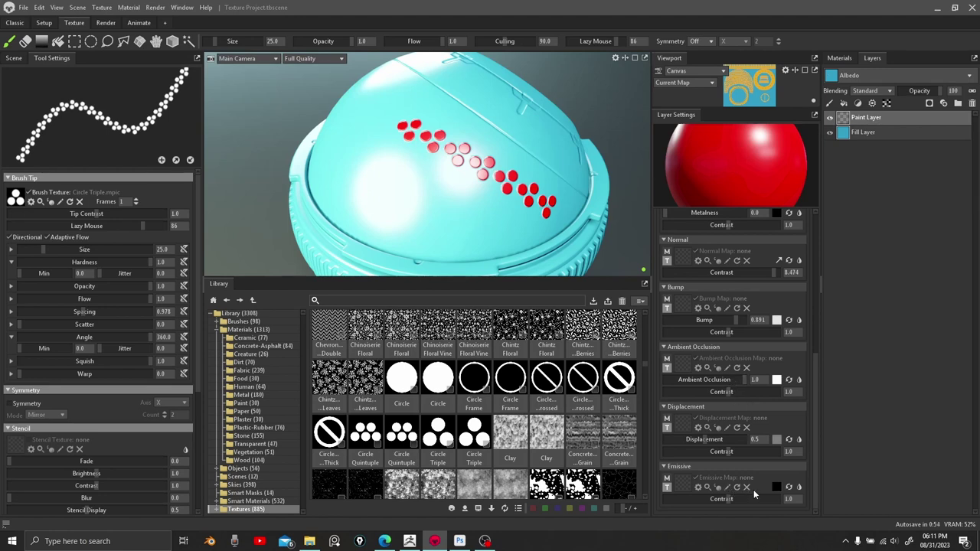
pyautogui.click(779, 487)
pyautogui.moveTo(466, 234); pyautogui.dragTo(521, 182)
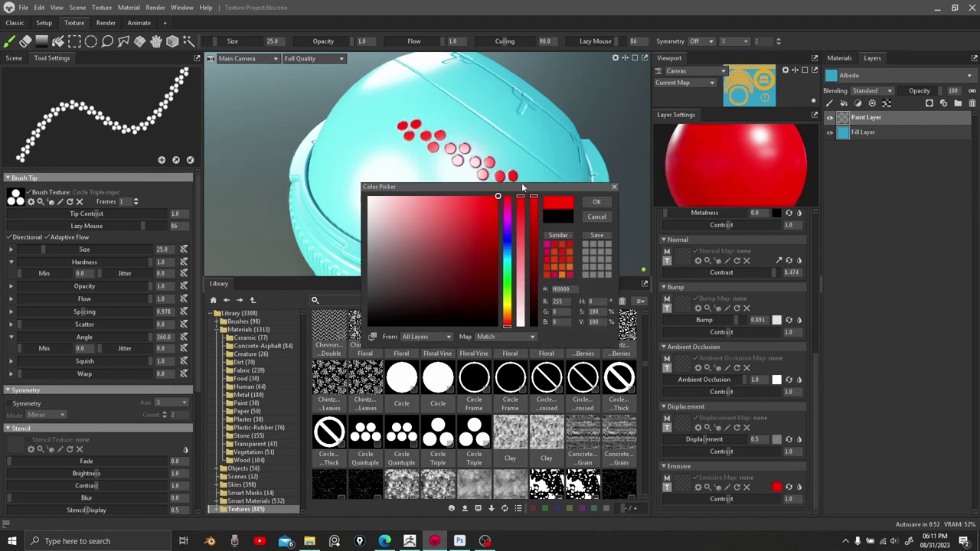
pyautogui.click(596, 203)
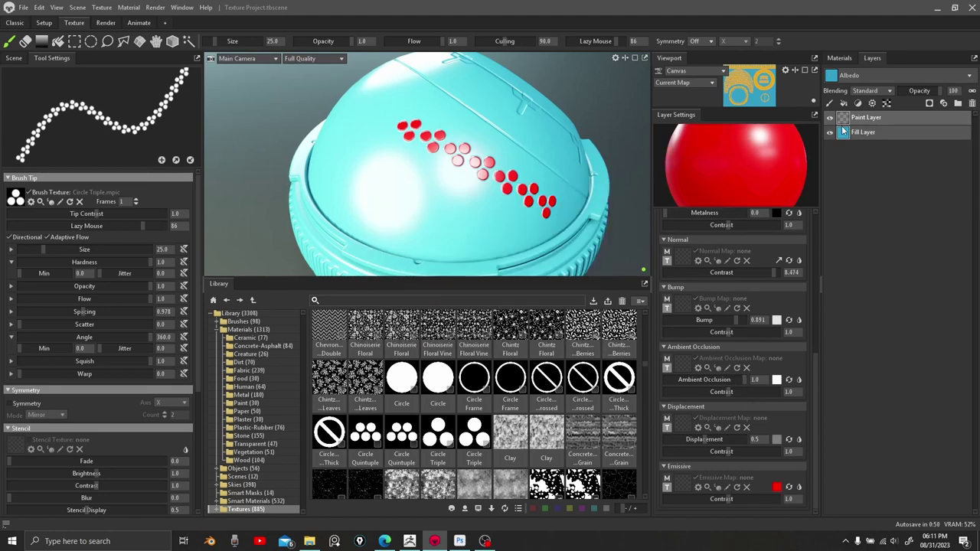
# Clear the paint layer and paint a fresh diagonal row of triple circles with the red emissive, undoing the short first stroke.
pyautogui.rightClick(840, 119)
pyautogui.click(874, 294)
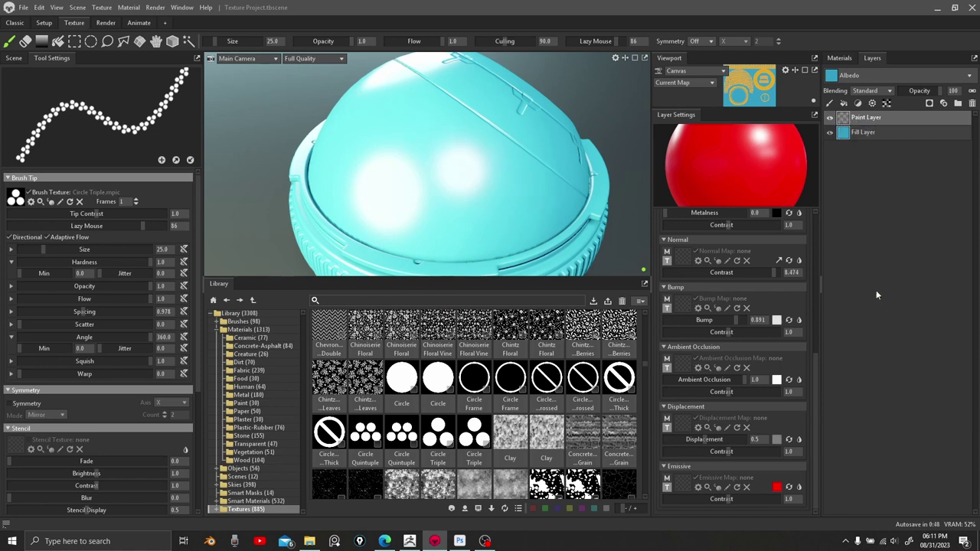
pyautogui.click(563, 209)
pyautogui.moveTo(527, 184)
pyautogui.mouseDown()
pyautogui.moveTo(400, 146)
pyautogui.moveTo(372, 126)
pyautogui.moveTo(468, 181)
pyautogui.mouseUp()
pyautogui.hotkey('ctrl', 'z')
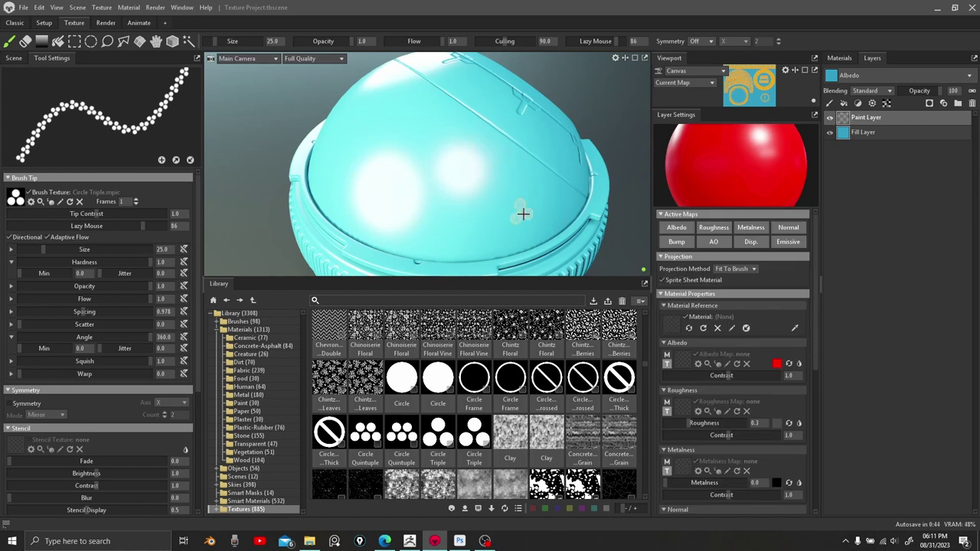
pyautogui.moveTo(565, 206); pyautogui.dragTo(341, 136)
# Set the paint layer's emissive contrast to 9.644 and check the painted row from a lower viewing angle.
pyautogui.scroll(-5, 730, 466)
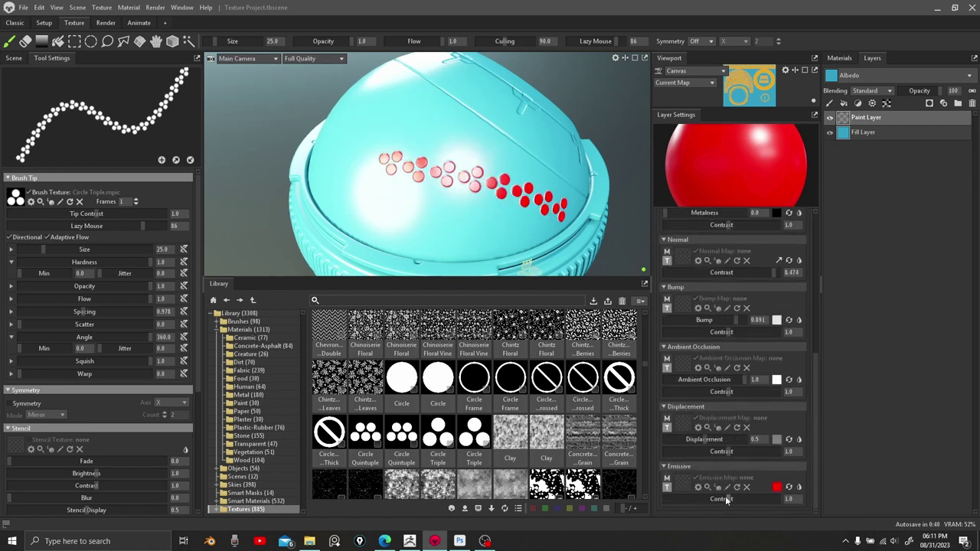
pyautogui.moveTo(727, 500); pyautogui.dragTo(766, 498)
pyautogui.keyDown('alt'); pyautogui.moveTo(600, 204); pyautogui.dragTo(618, 197, button='right'); pyautogui.keyUp('alt')
pyautogui.moveTo(618, 197); pyautogui.dragTo(578, 161, button='middle')
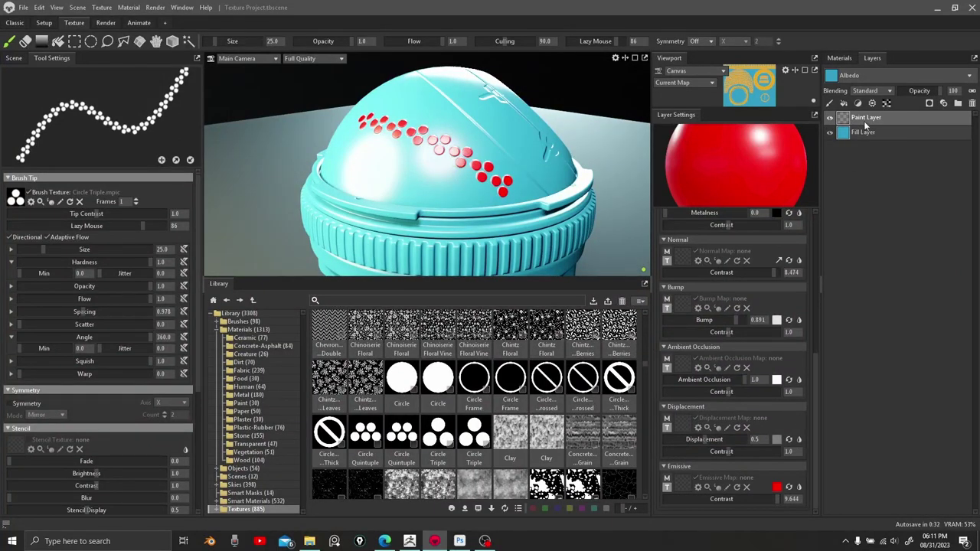
# Clear the paint layer and paint a hooked row of triple circles on the dome with a brush size of 19.
pyautogui.rightClick(840, 121)
pyautogui.click(856, 302)
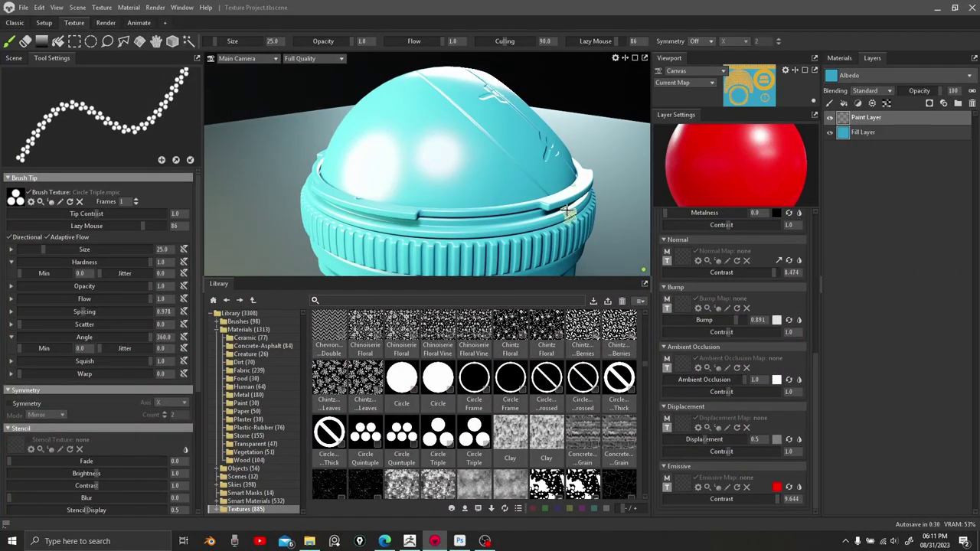
pyautogui.moveTo(490, 177)
pyautogui.keyDown('ctrl'); pyautogui.mouseDown(button='right')
pyautogui.moveTo(475, 176)
pyautogui.moveTo(486, 177)
pyautogui.mouseUp(button='right'); pyautogui.keyUp('ctrl')
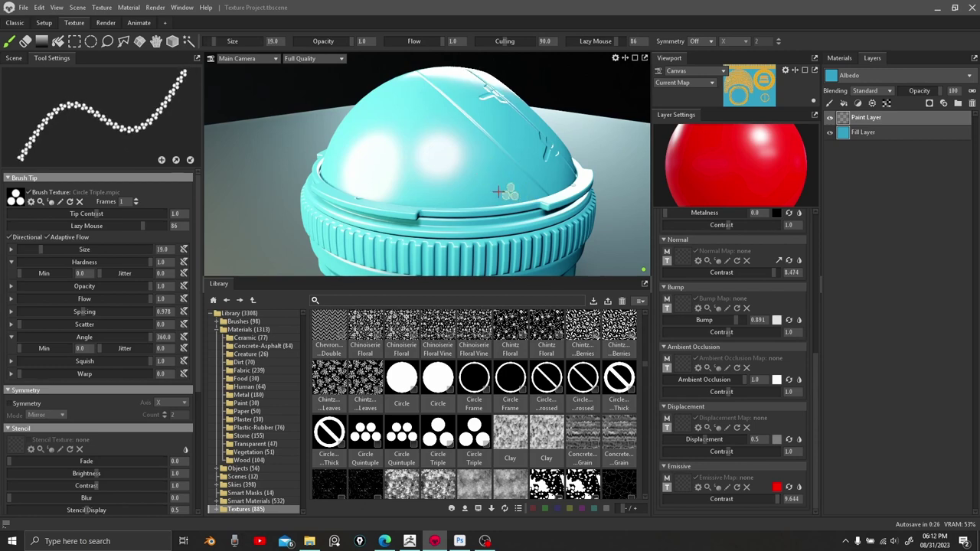
pyautogui.moveTo(497, 192)
pyautogui.mouseDown()
pyautogui.moveTo(401, 190)
pyautogui.moveTo(353, 149)
pyautogui.moveTo(367, 105)
pyautogui.moveTo(413, 88)
pyautogui.moveTo(453, 115)
pyautogui.moveTo(422, 197)
pyautogui.mouseUp()
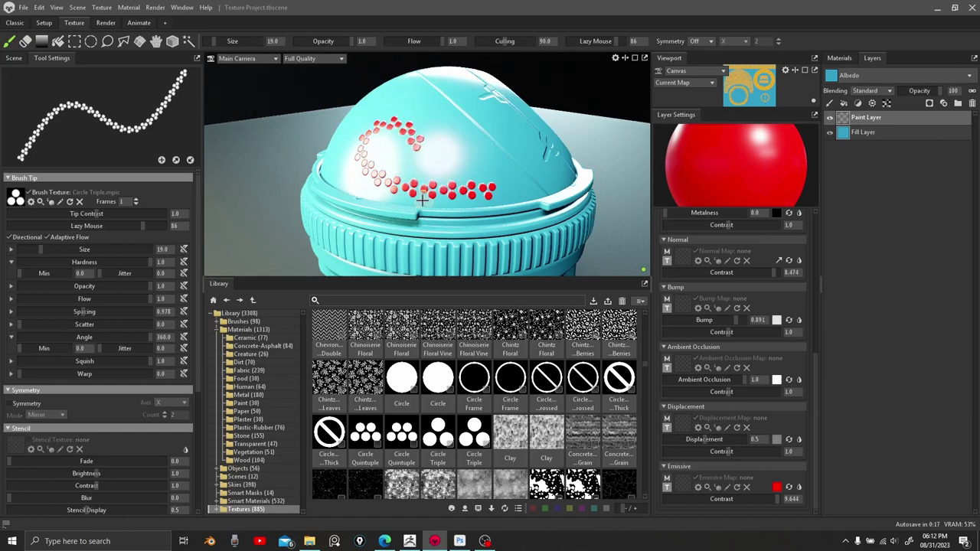
# Clear the hooked row of triple circles from the paint layer.
pyautogui.rightClick(840, 124)
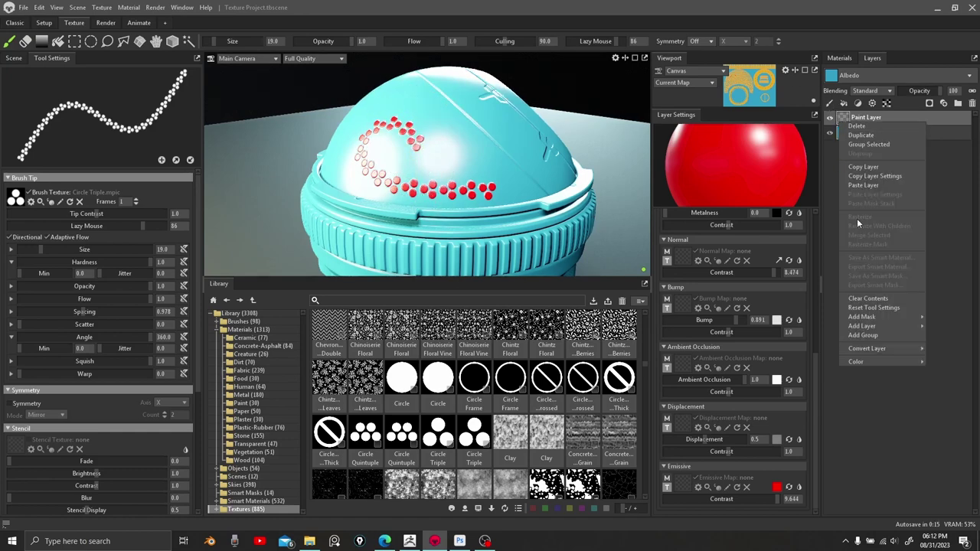
pyautogui.click(865, 305)
# Load the Cross Thick texture as the brush texture and paint a curved row of red crosses across the dome.
pyautogui.keyDown('alt'); pyautogui.moveTo(474, 161); pyautogui.dragTo(511, 180); pyautogui.keyUp('alt')
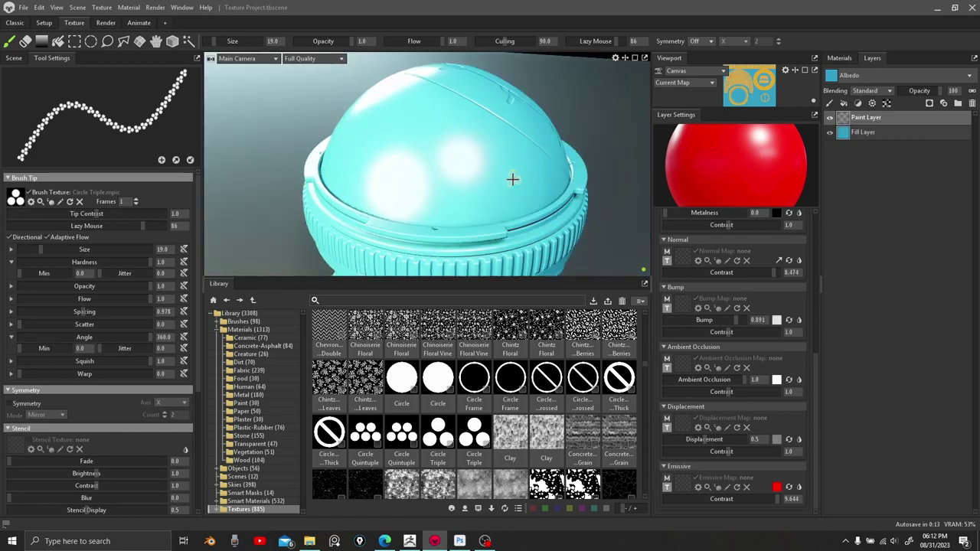
pyautogui.scroll(-7, 489, 407)
pyautogui.scroll(2, 479, 408)
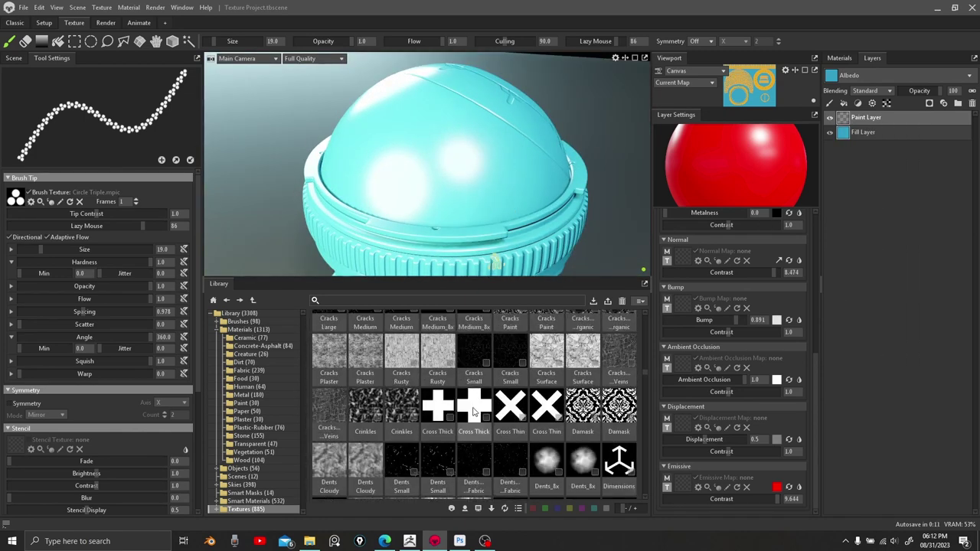
pyautogui.moveTo(474, 405); pyautogui.dragTo(15, 205)
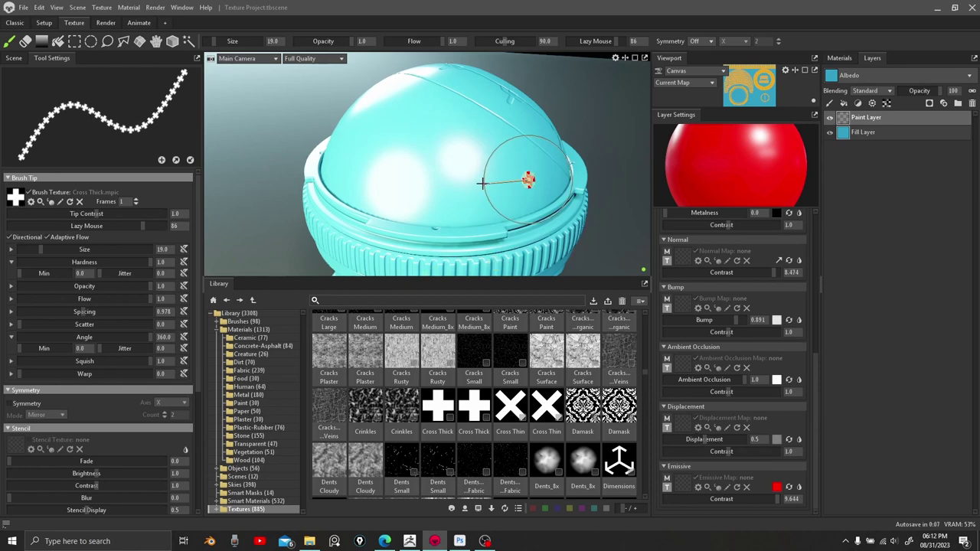
pyautogui.moveTo(482, 182)
pyautogui.mouseDown()
pyautogui.moveTo(378, 171)
pyautogui.moveTo(329, 121)
pyautogui.mouseUp()
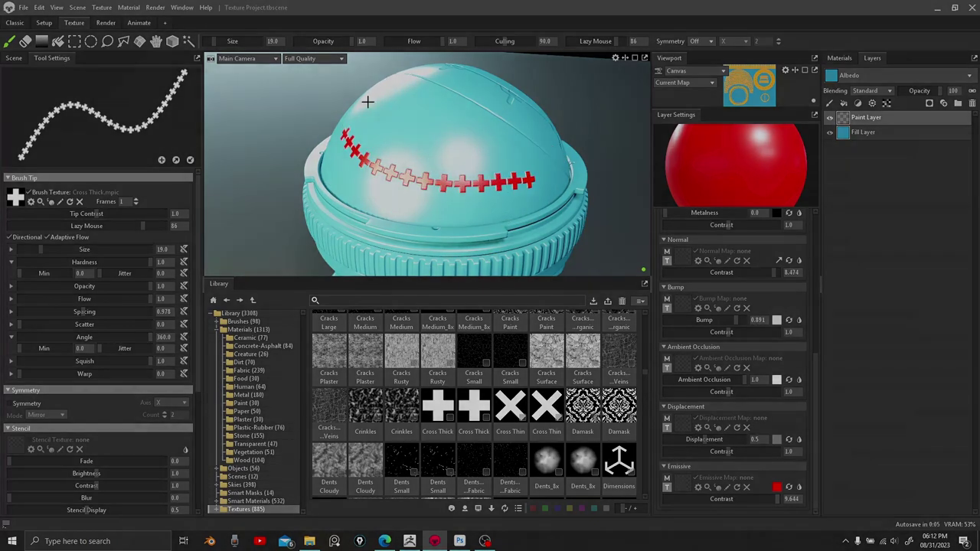